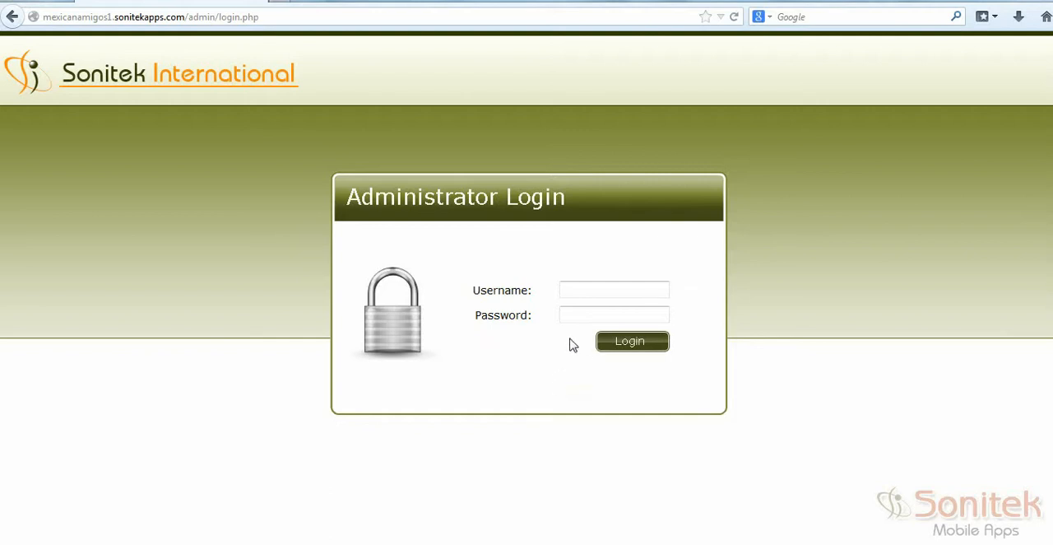
Step: Log in to the administrator panel by entering the account username and password
click(582, 286)
key(ctrl+v)
key(Tab)
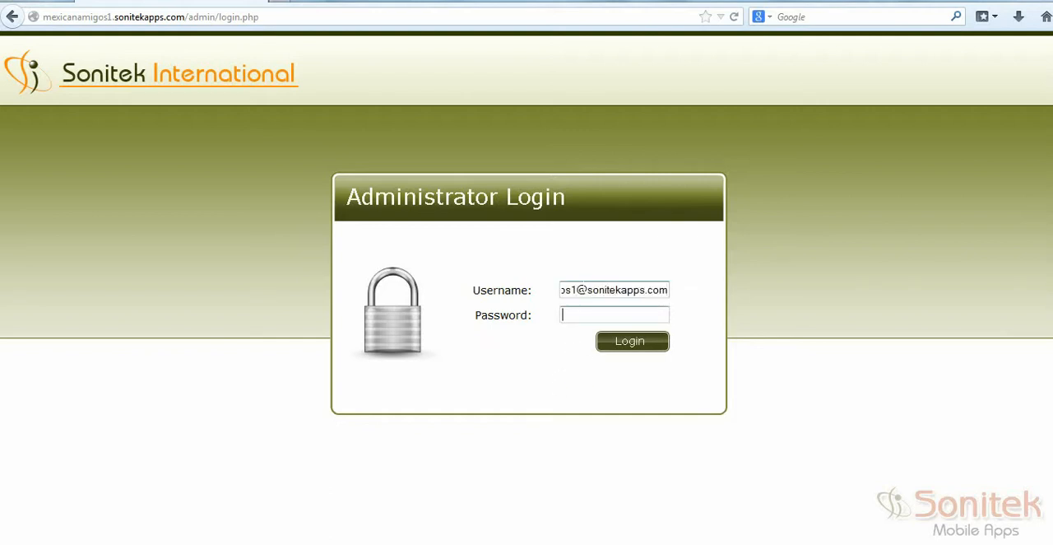
text(••••••••)
click(619, 347)
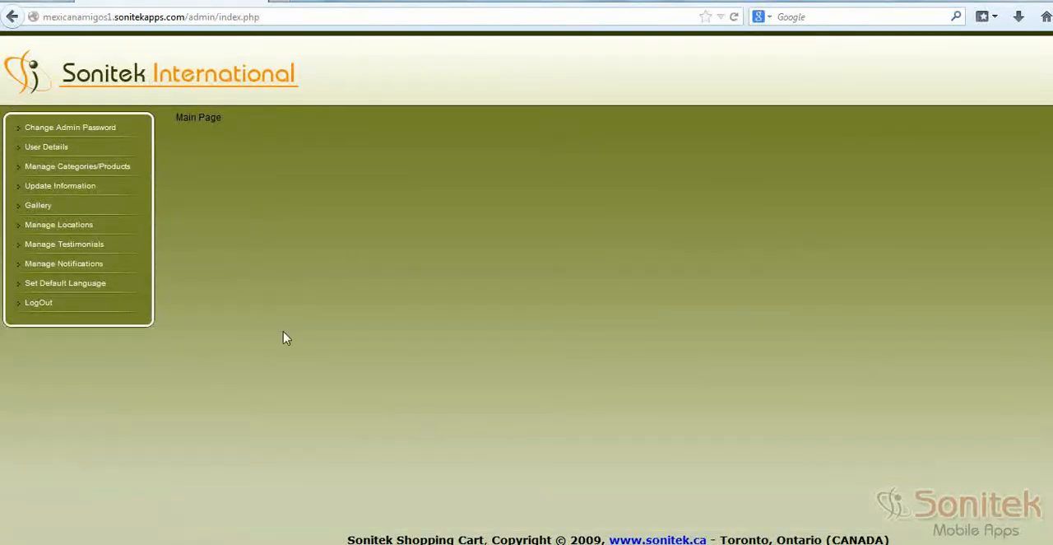
Step: Look over the admin password change form and the name and email details in the registered users list
click(82, 130)
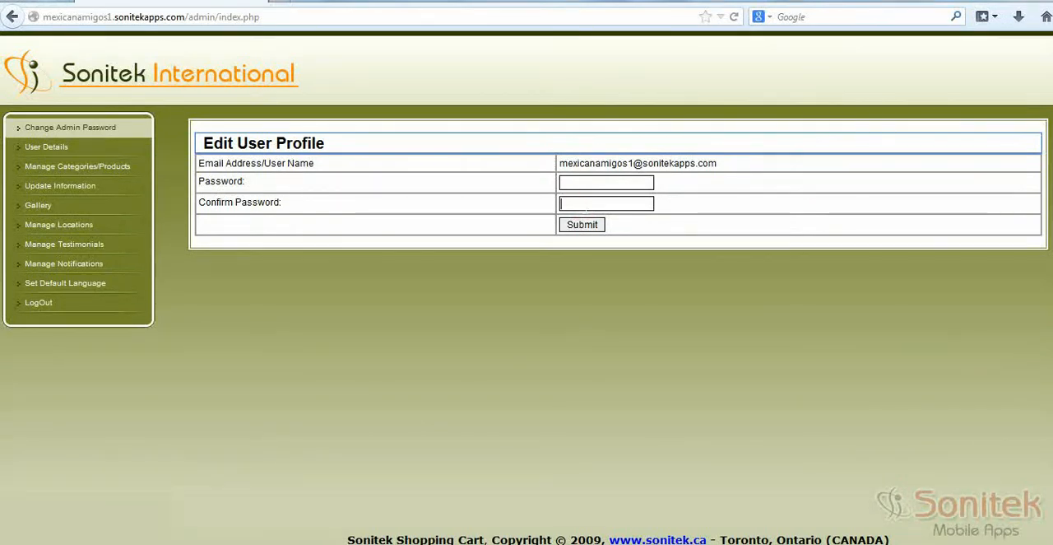
click(581, 228)
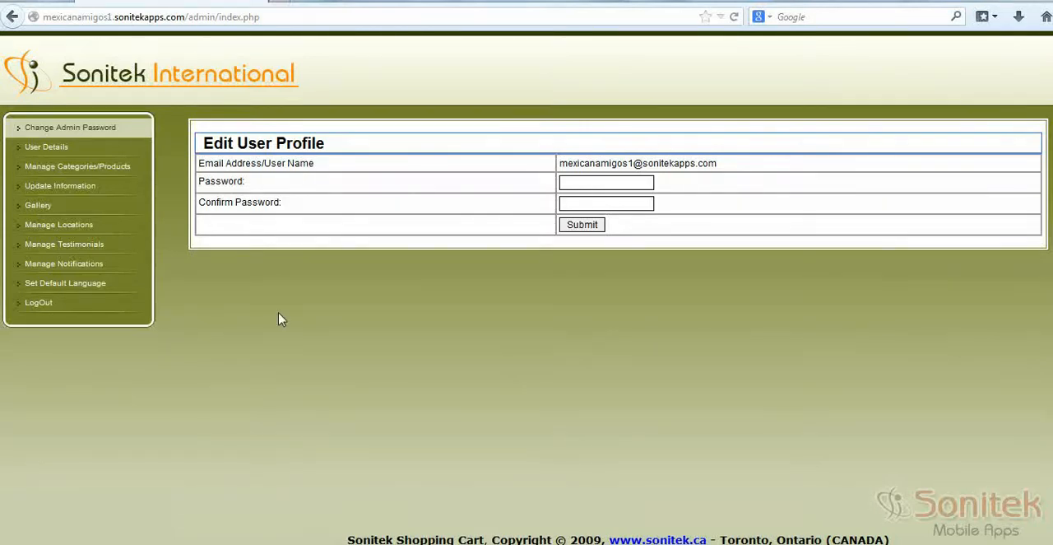
click(59, 149)
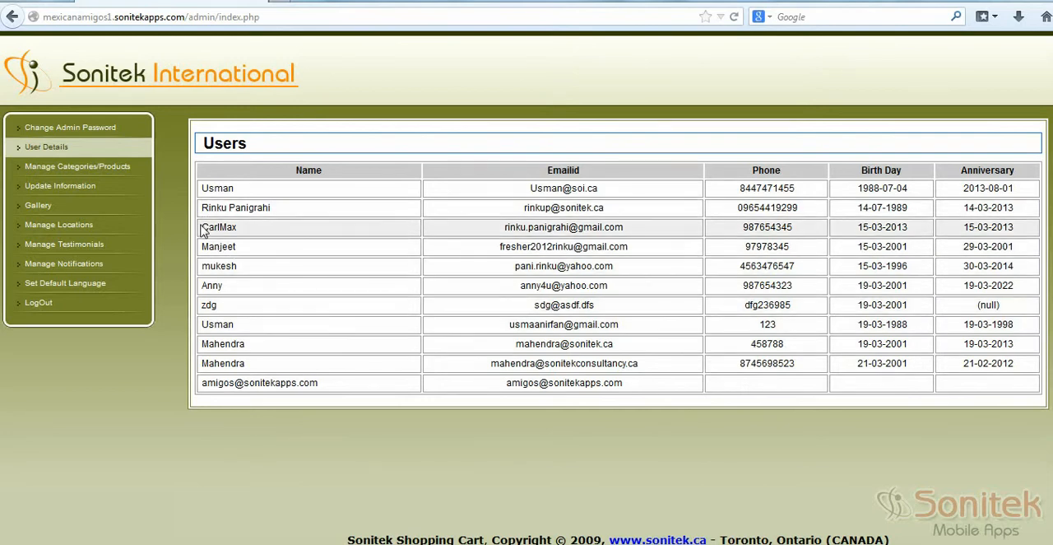
drag(200, 227, 257, 231)
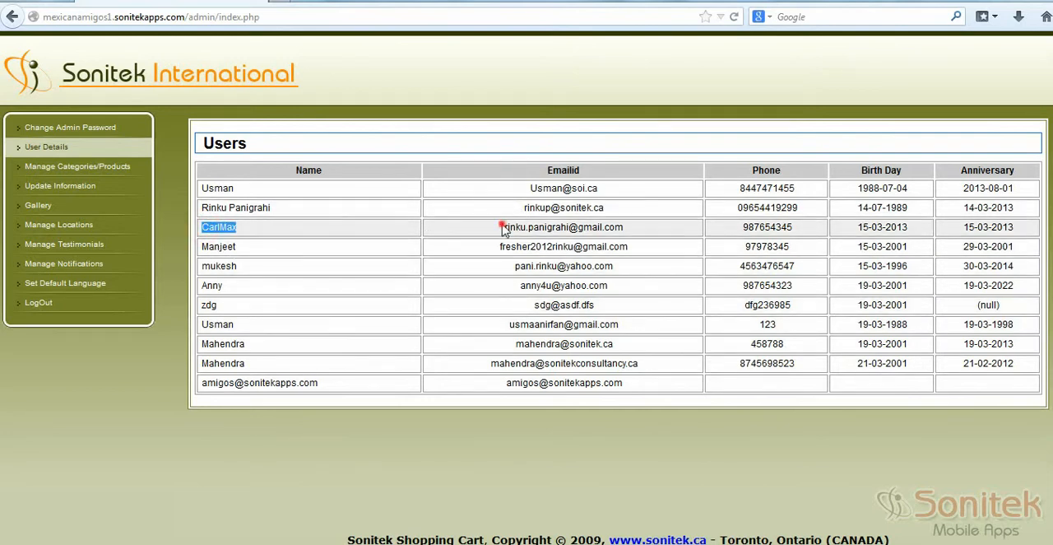
drag(503, 228, 613, 230)
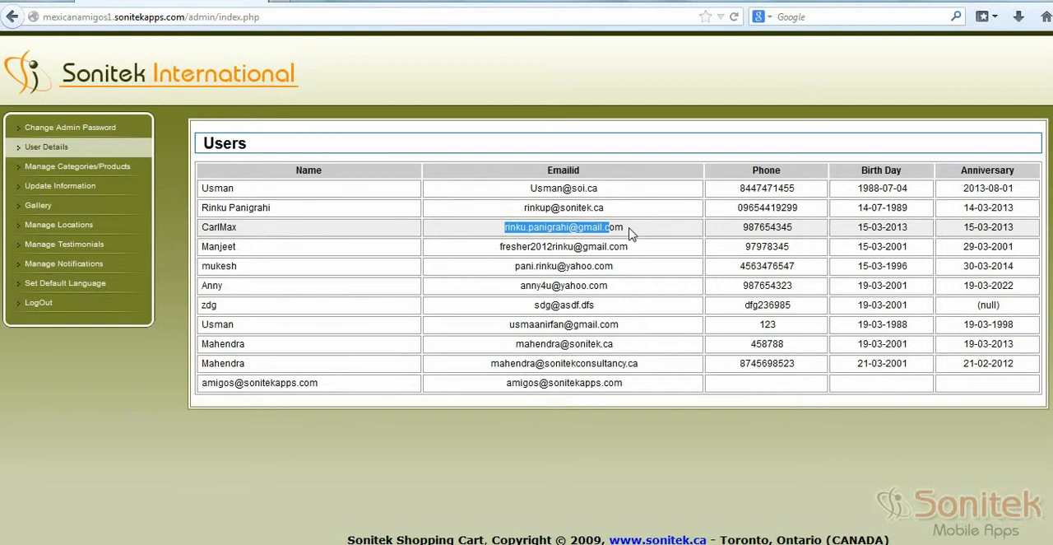
click(324, 477)
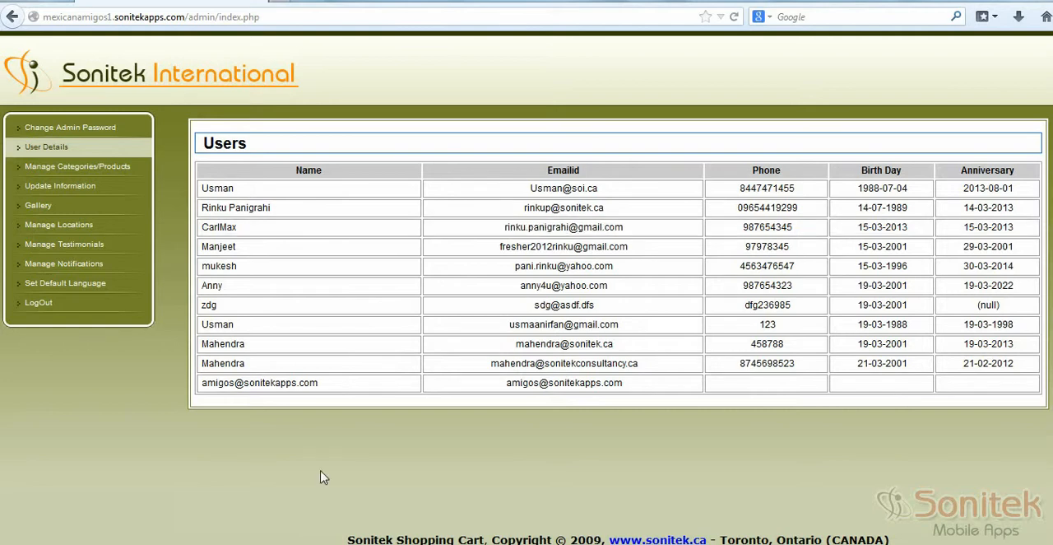
Step: Add an active top-level category with the English name Test and no image, and save it
click(107, 175)
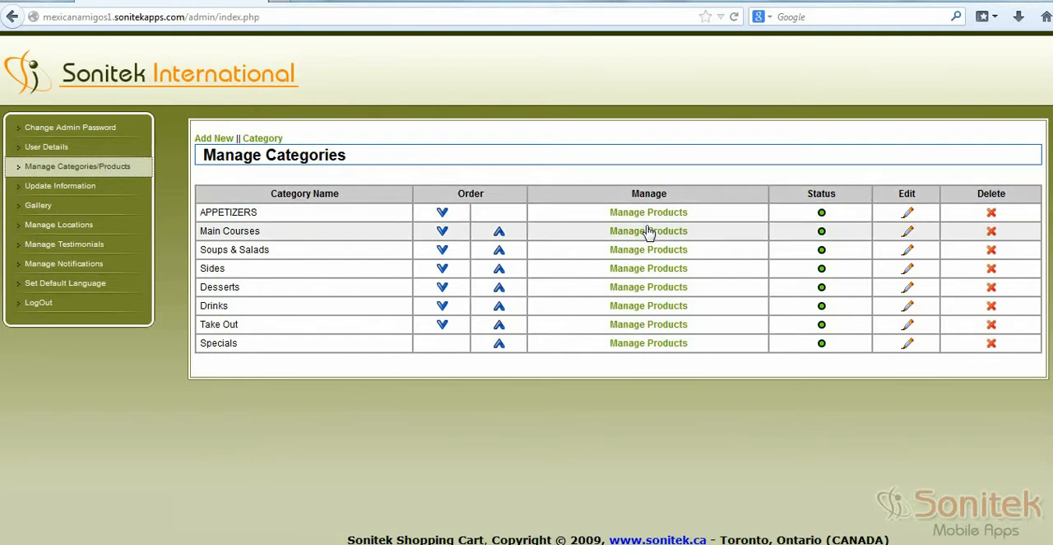
click(211, 147)
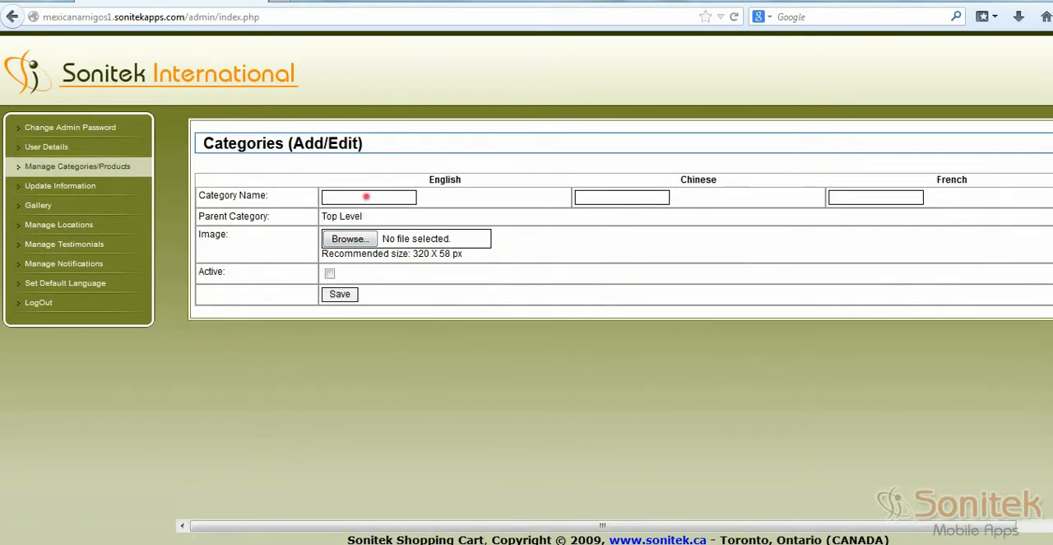
click(366, 197)
text(Test)
click(329, 273)
click(347, 240)
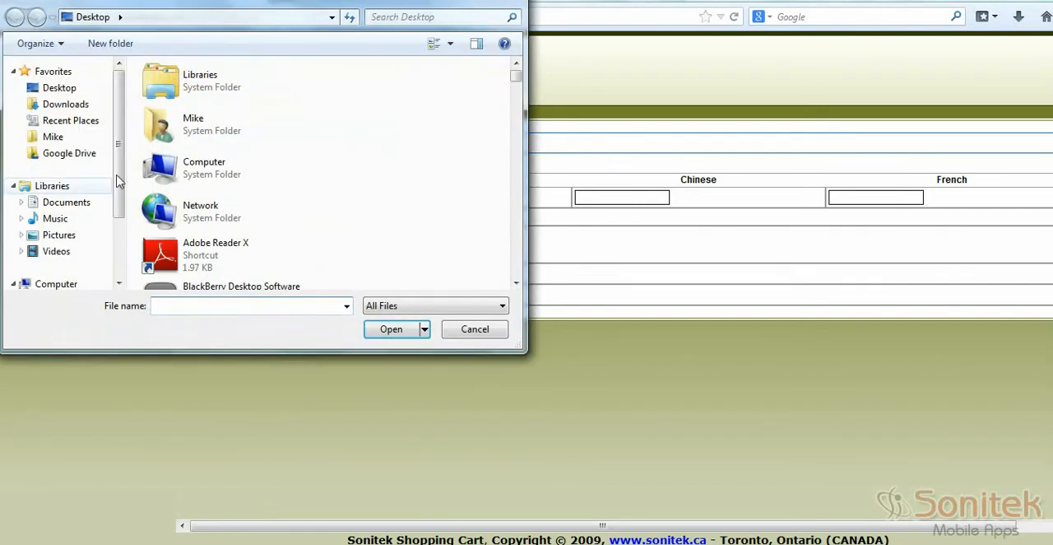
click(452, 334)
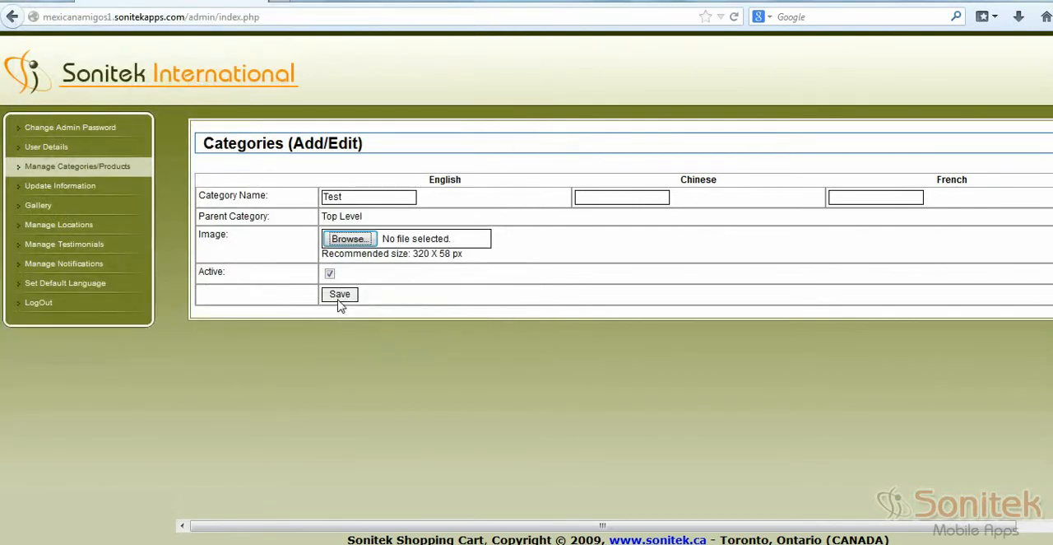
click(338, 298)
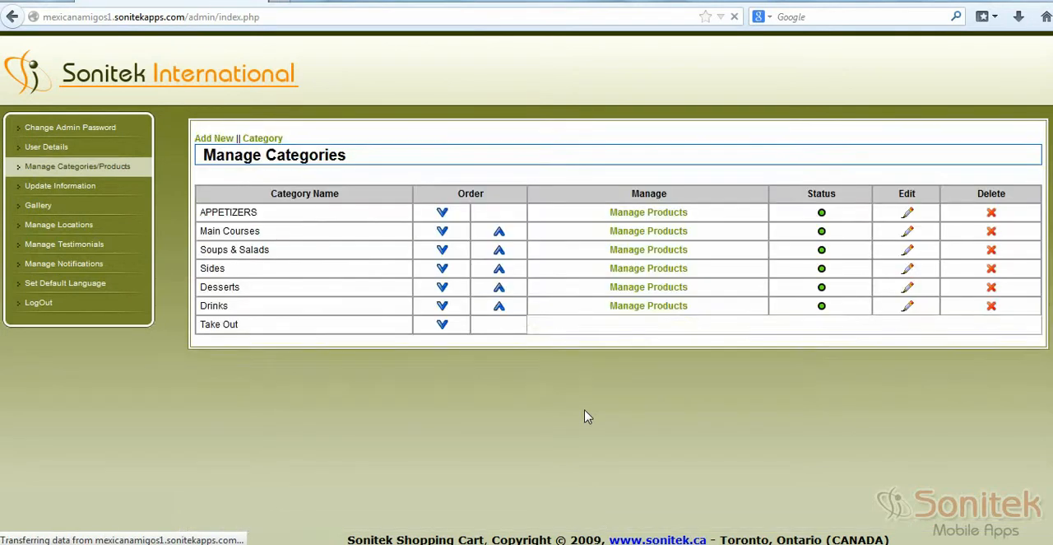
drag(228, 359, 202, 368)
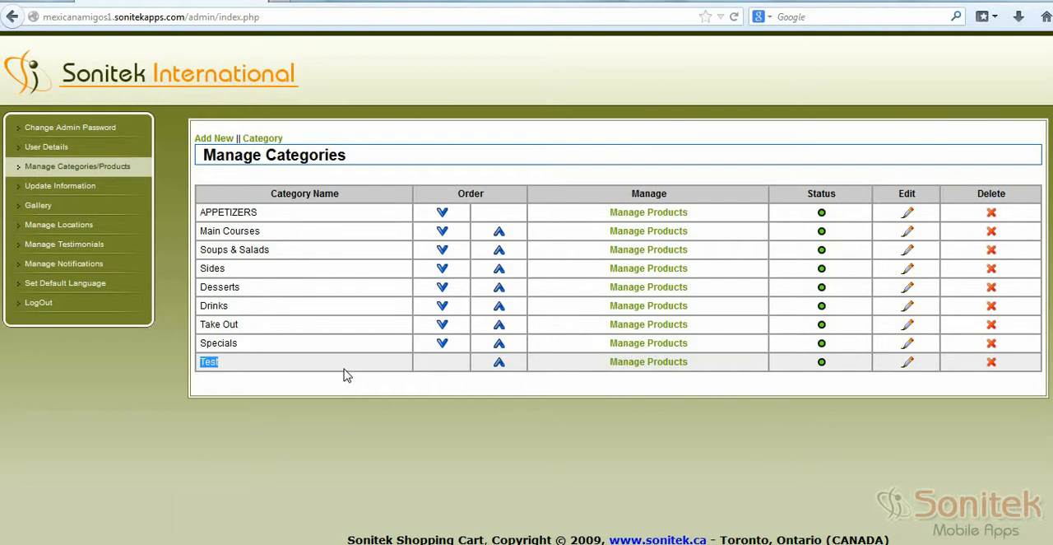
click(688, 386)
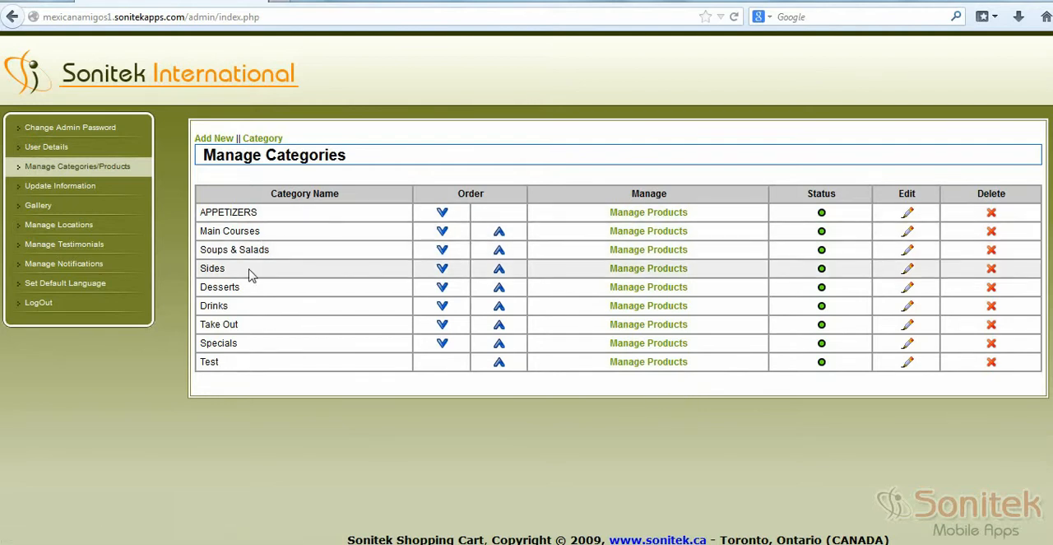
Step: Change the price of Cofee/Tea in the Drinks category to 2.50, set it back to 1.50 and submit the product
click(654, 310)
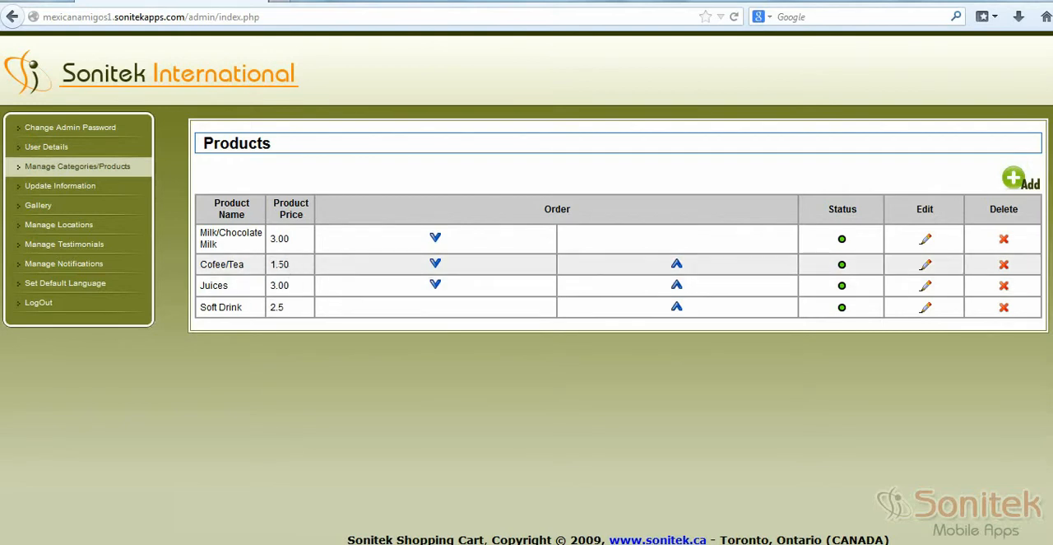
double_click(278, 264)
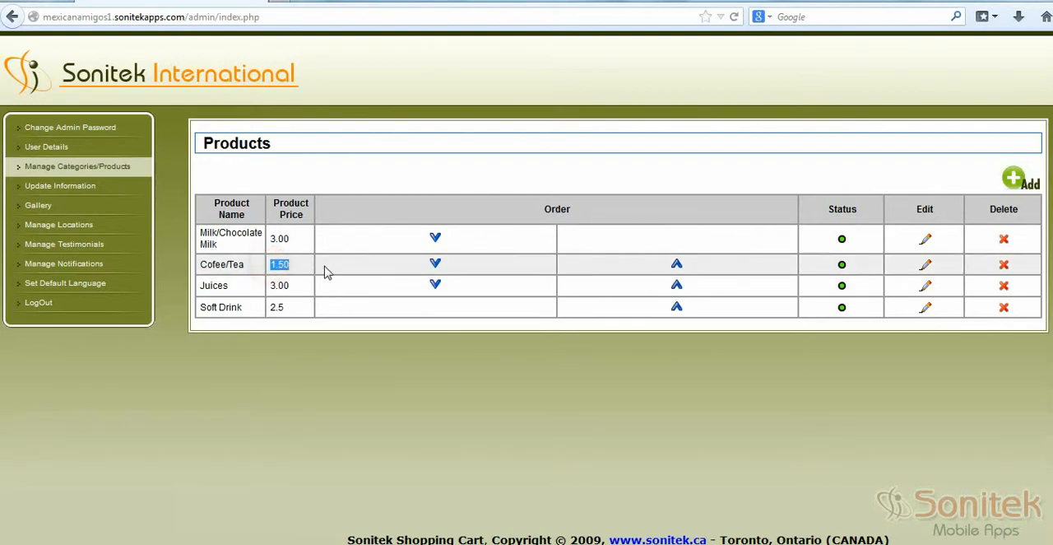
click(925, 264)
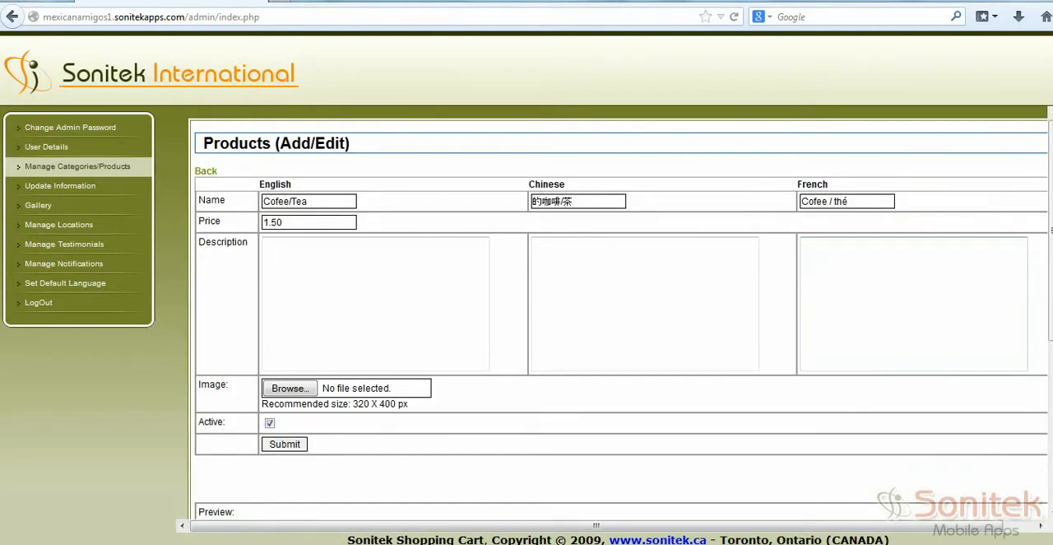
double_click(266, 222)
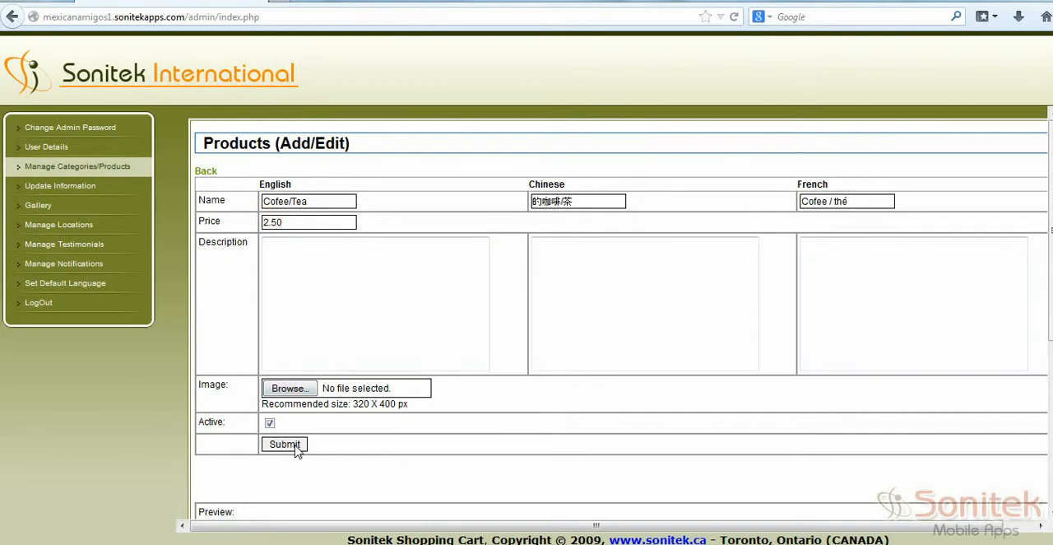
text(2)
key(BackSpace)
text(1)
click(296, 445)
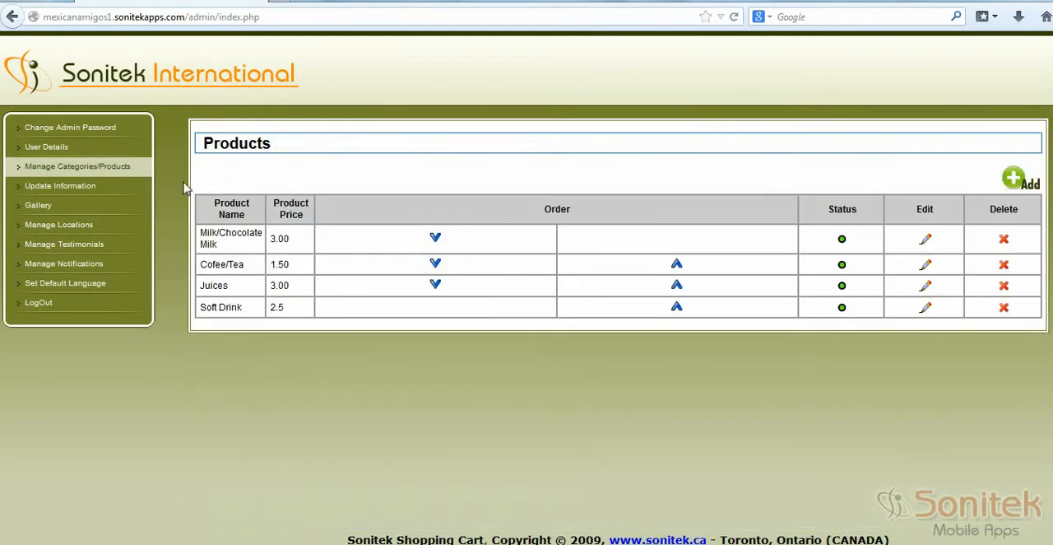
Step: Delete the Test category from the category list and confirm the deletion
click(37, 167)
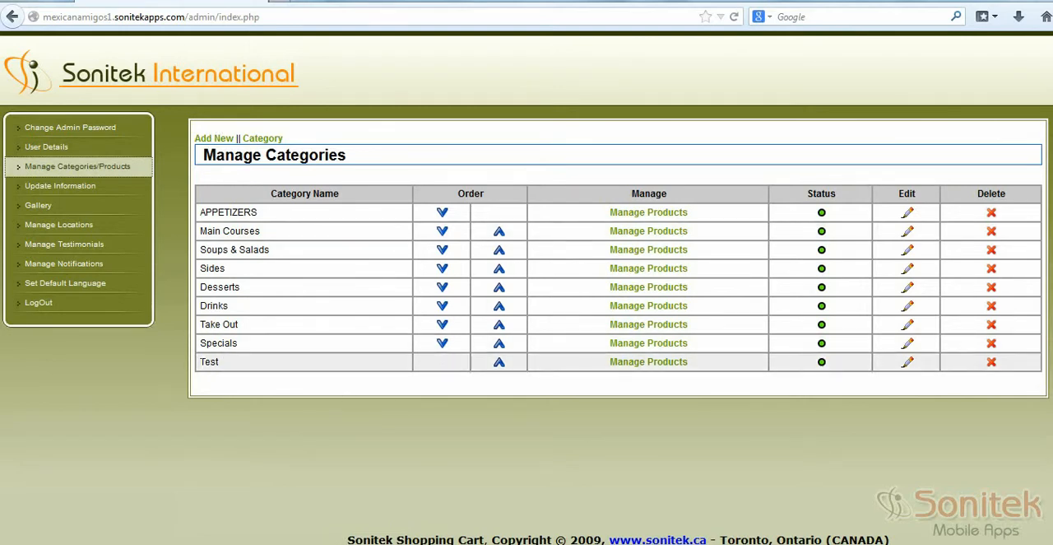
double_click(214, 363)
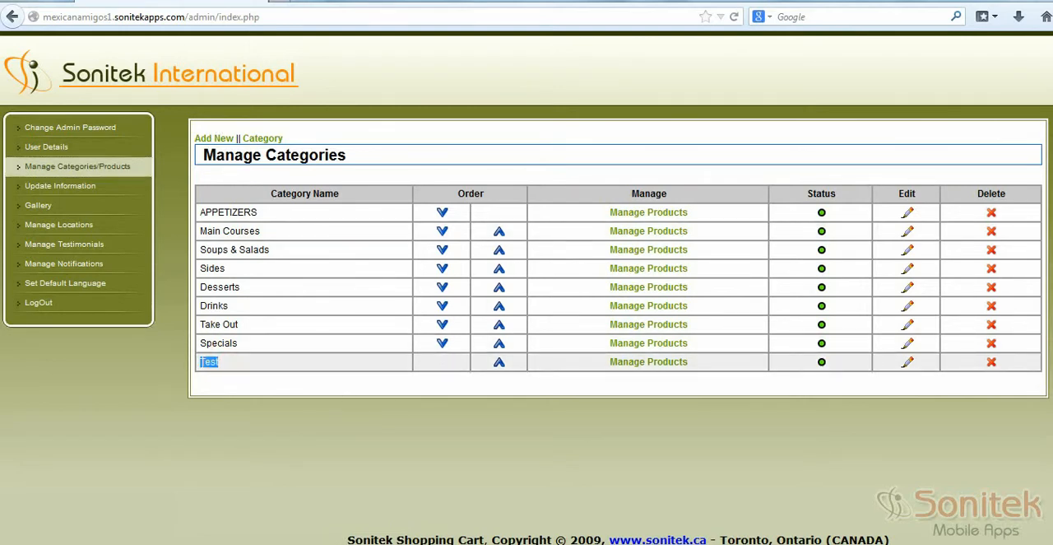
click(991, 362)
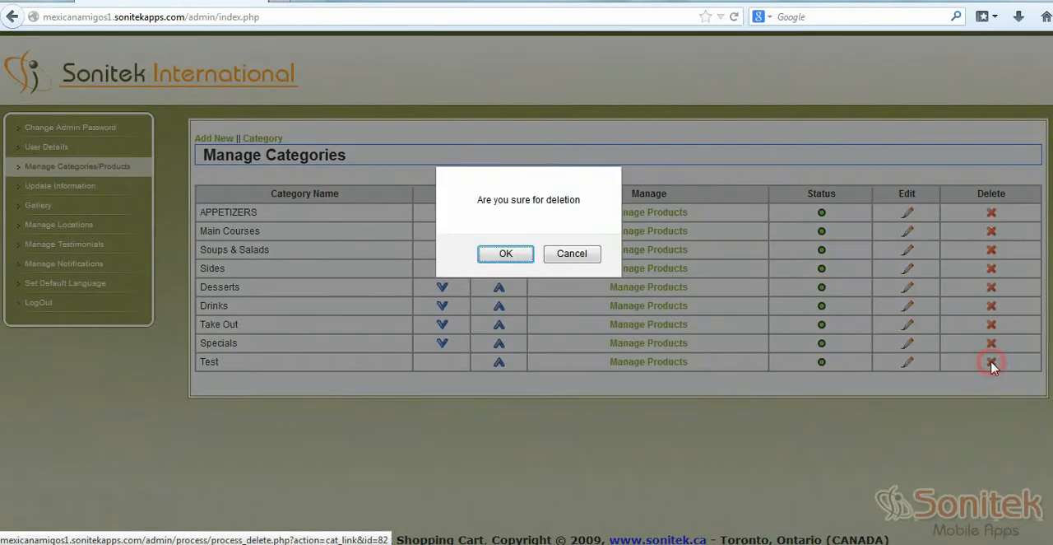
click(505, 253)
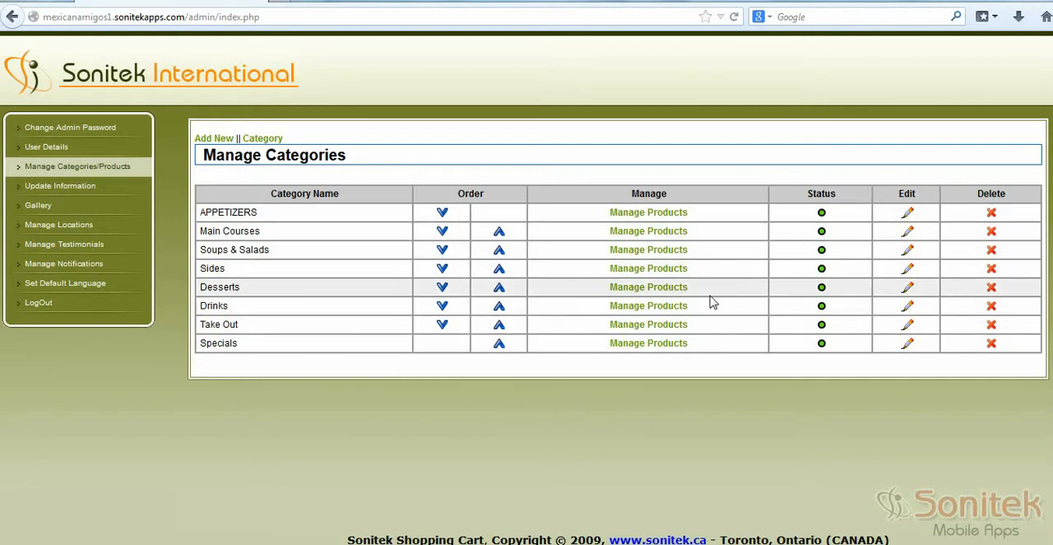
click(821, 250)
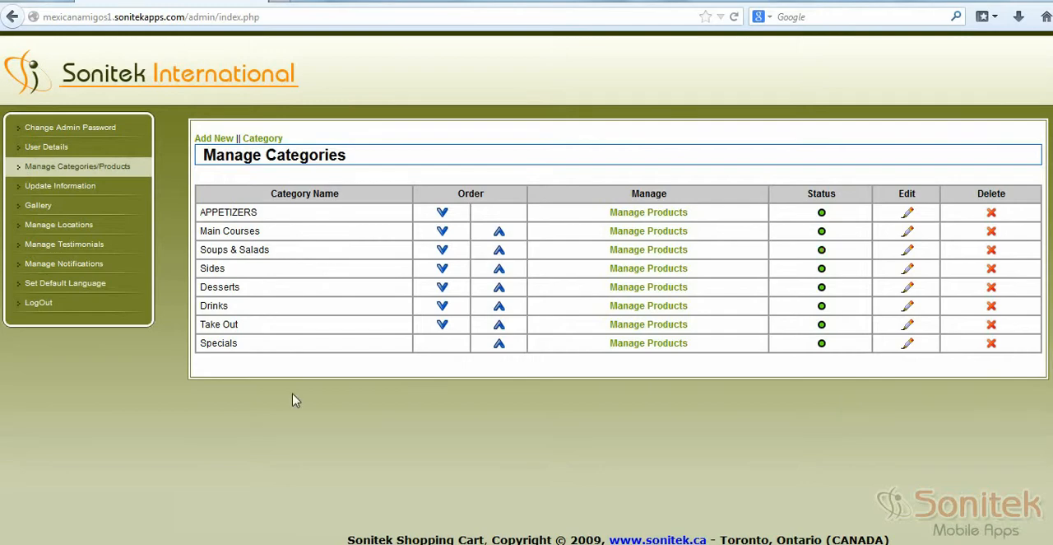
Step: Examine the About Us text, the background image and its required pixel size on the information update page
click(96, 185)
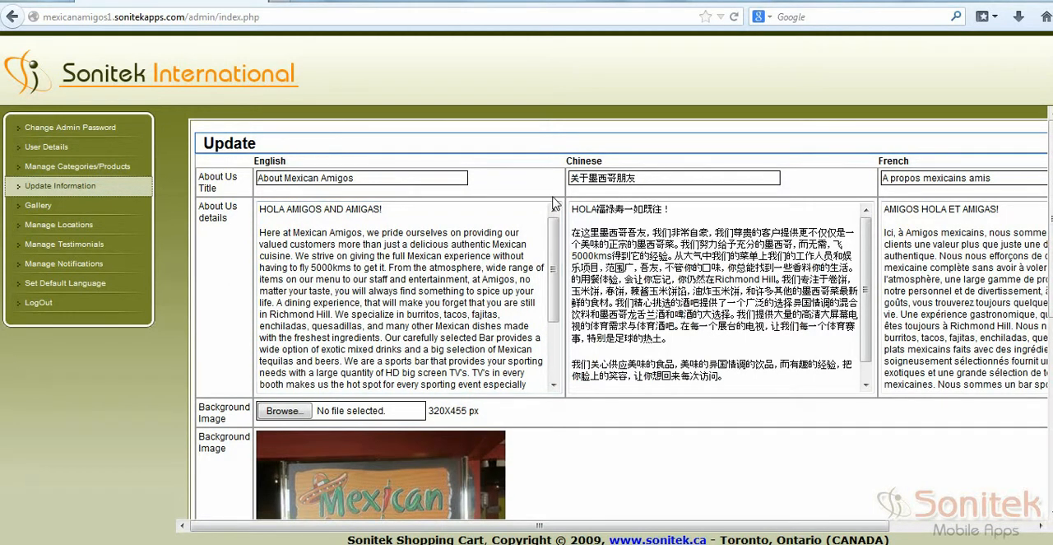
scroll(552, 272, down, 2)
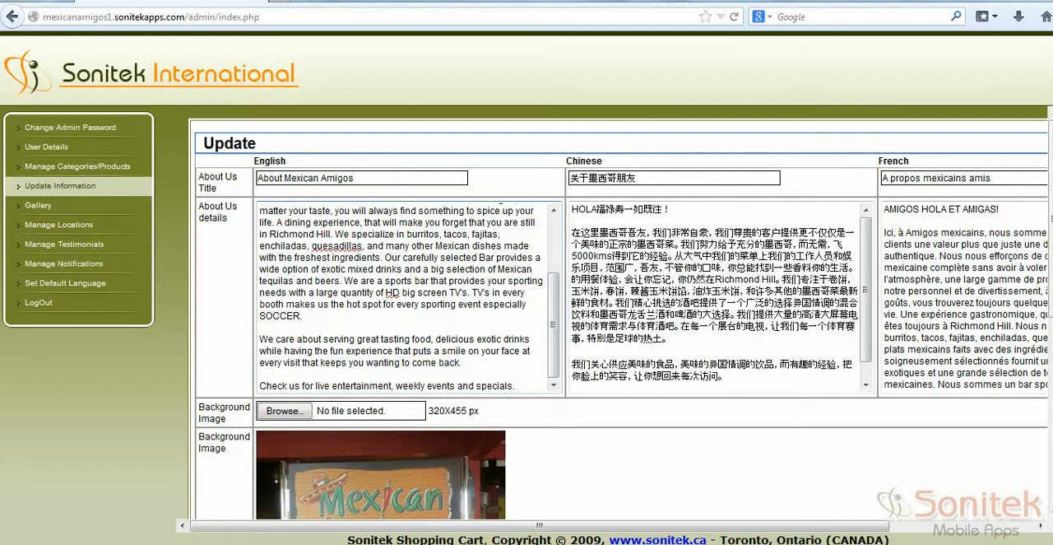
click(521, 383)
scroll(625, 313, down, 5)
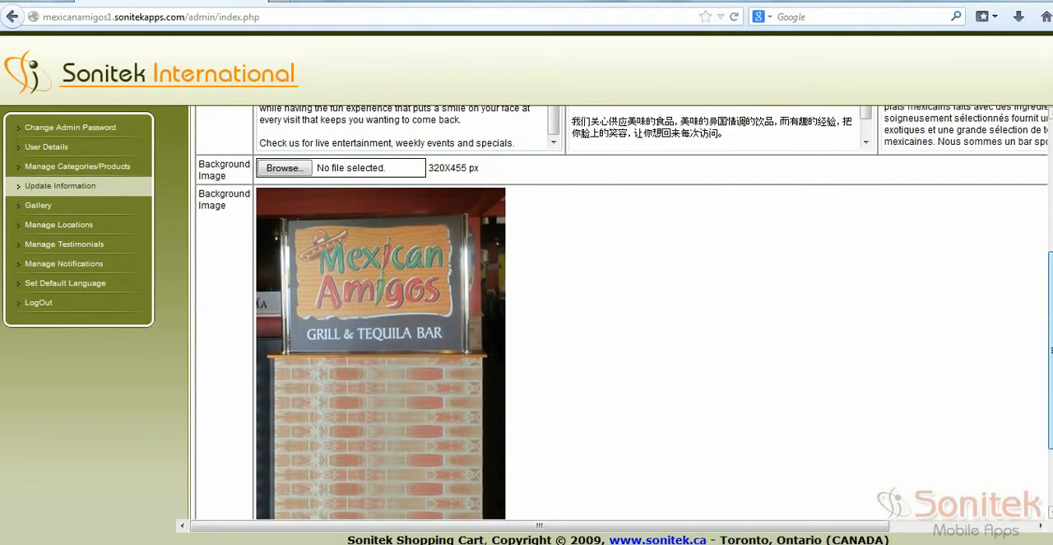
drag(1051, 378, 1051, 400)
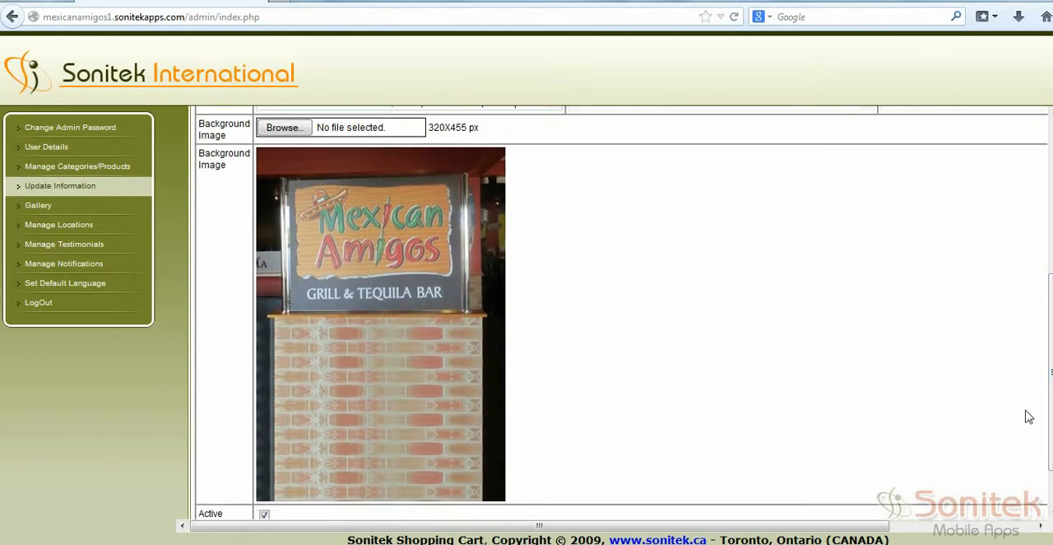
drag(1051, 414, 1051, 344)
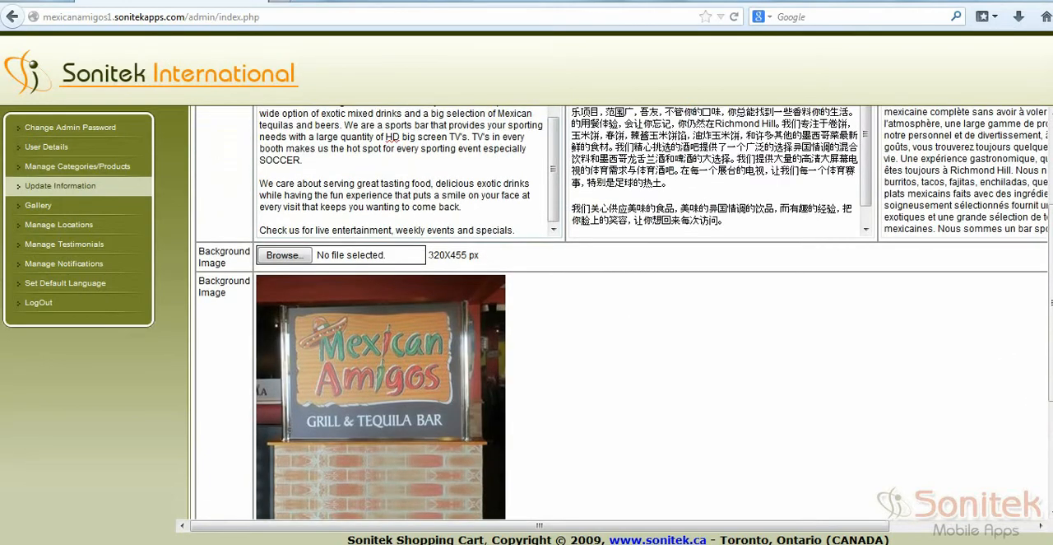
drag(427, 255, 482, 262)
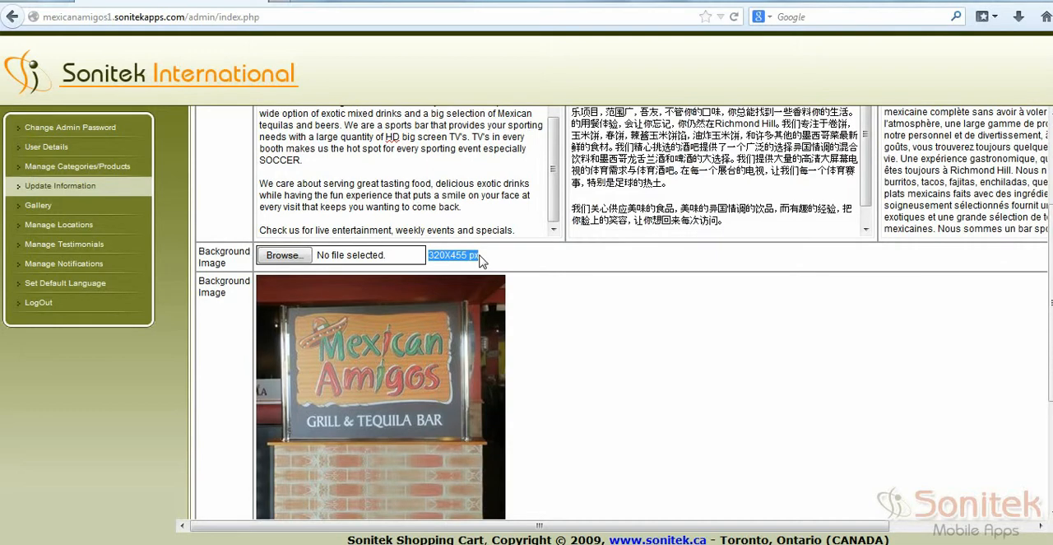
click(482, 262)
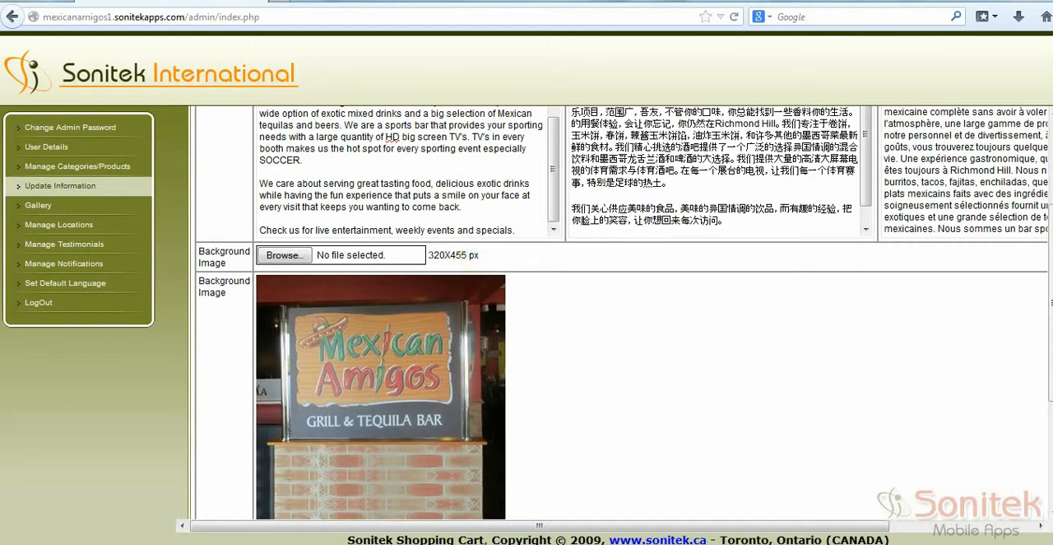
drag(428, 255, 482, 261)
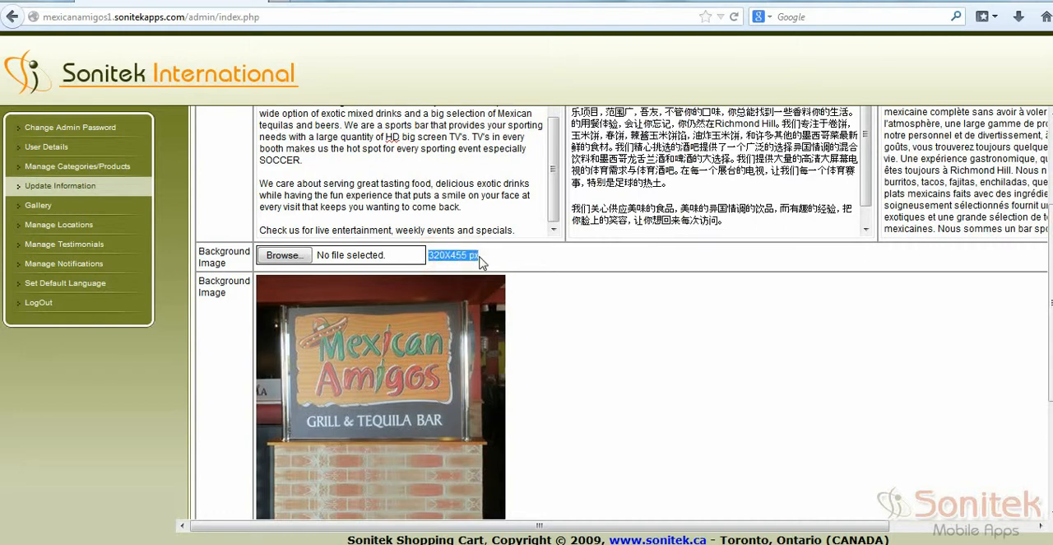
click(303, 258)
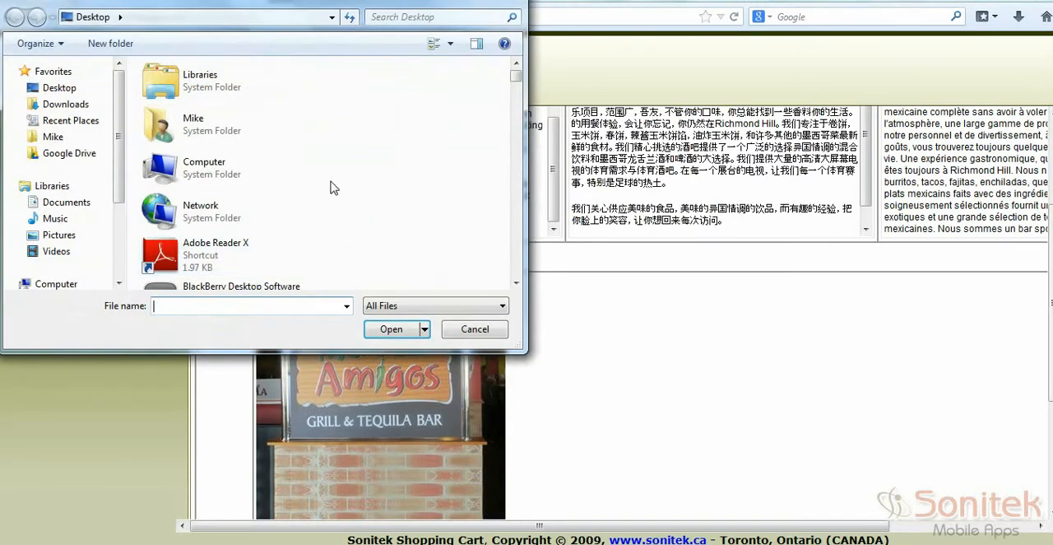
double_click(207, 84)
click(198, 169)
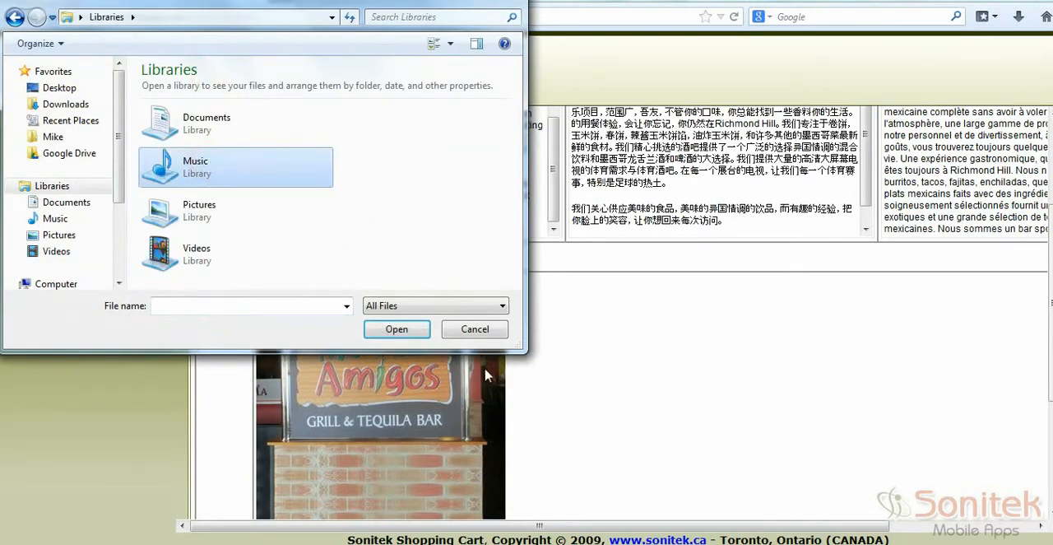
click(477, 329)
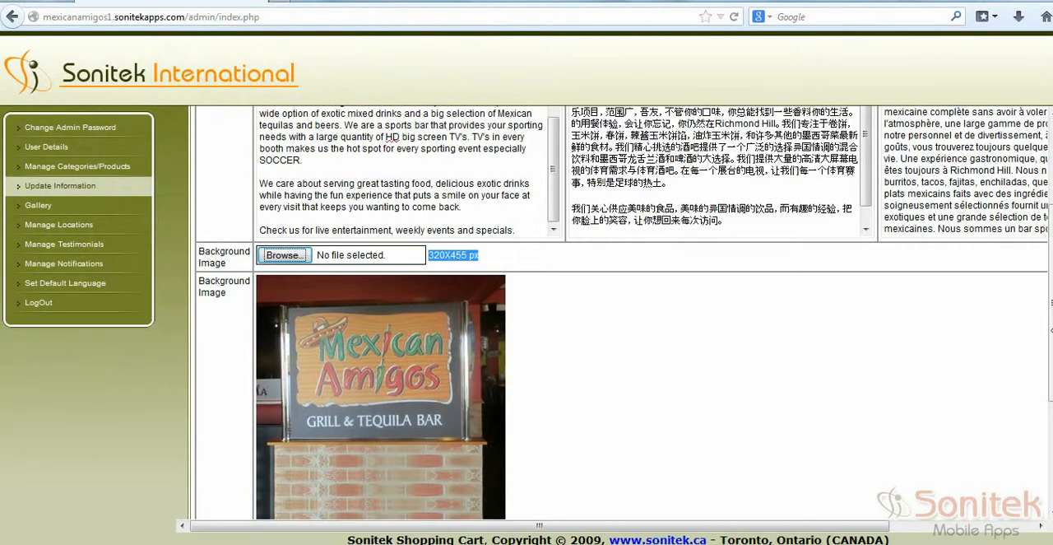
Step: Review the rest of the About Us update page, including the active status and the Chinese and French language columns
scroll(348, 416, down, 5)
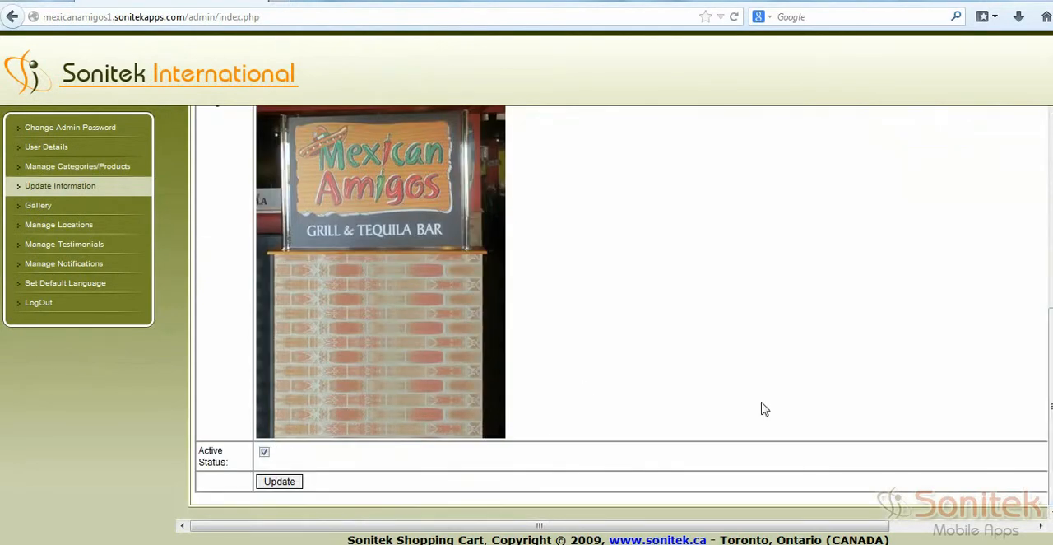
scroll(764, 409, up, 5)
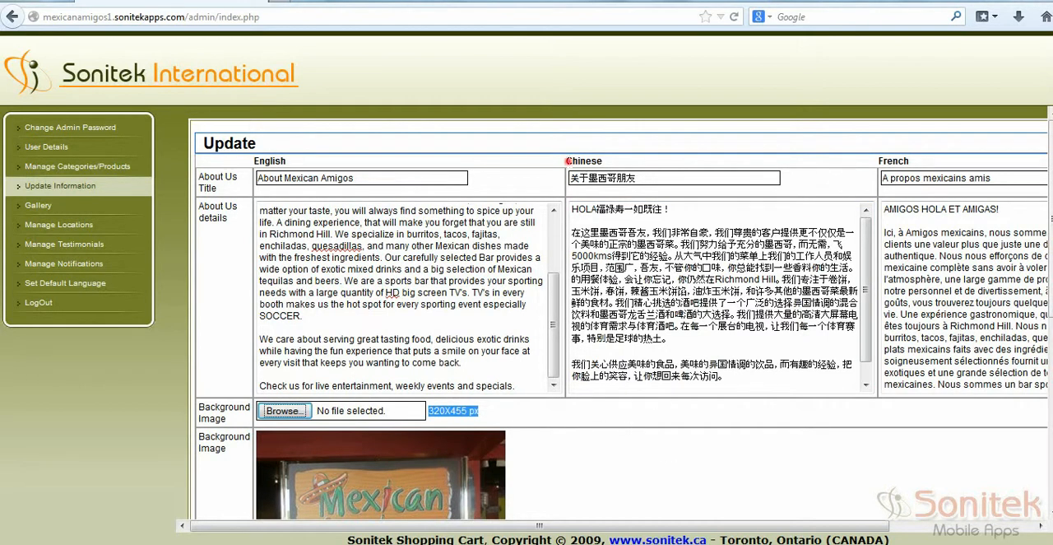
drag(566, 161, 609, 165)
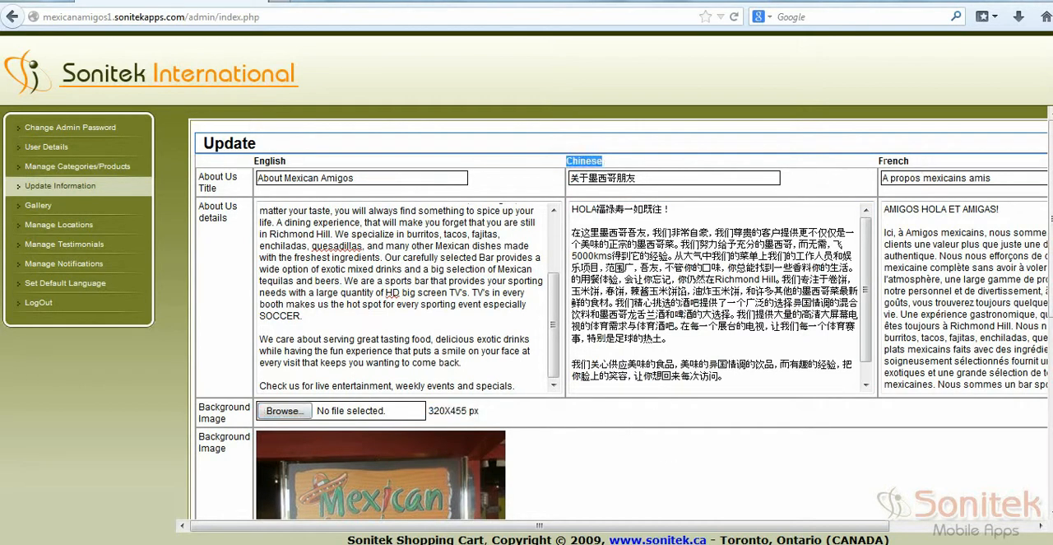
drag(877, 160, 910, 161)
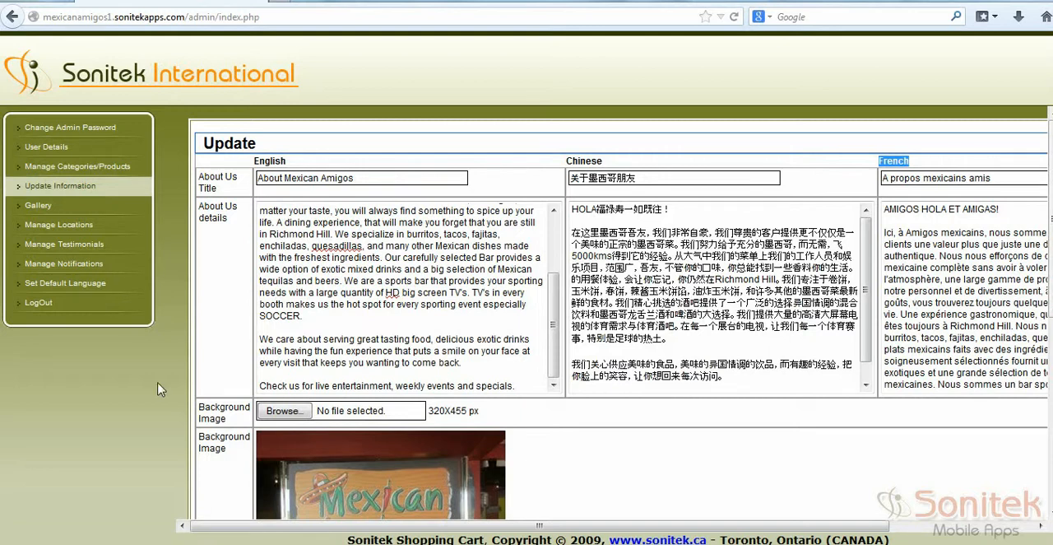
Step: Examine the gallery's first image in its edit form, including caption, details and recommended size, and return to the gallery list
click(41, 205)
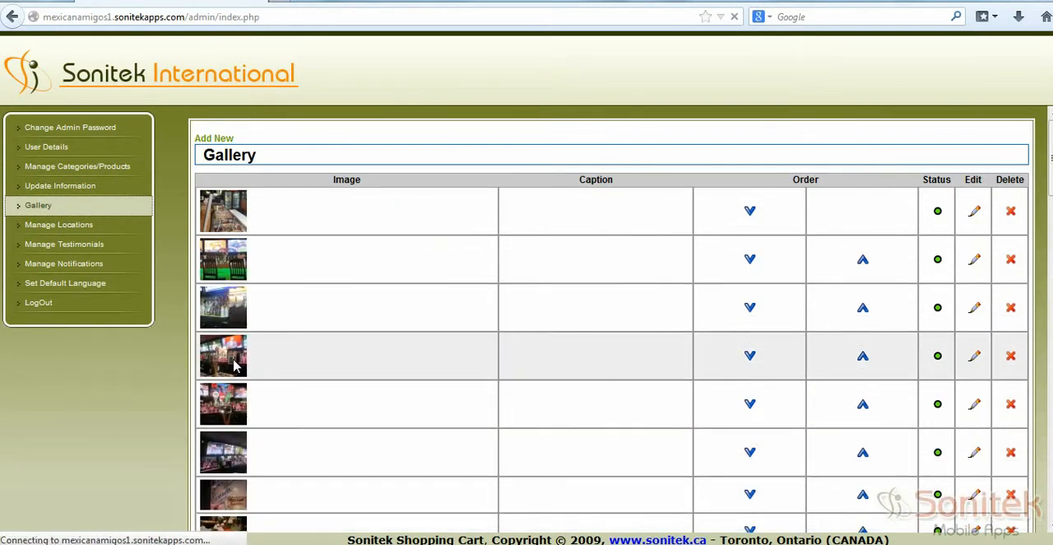
click(975, 213)
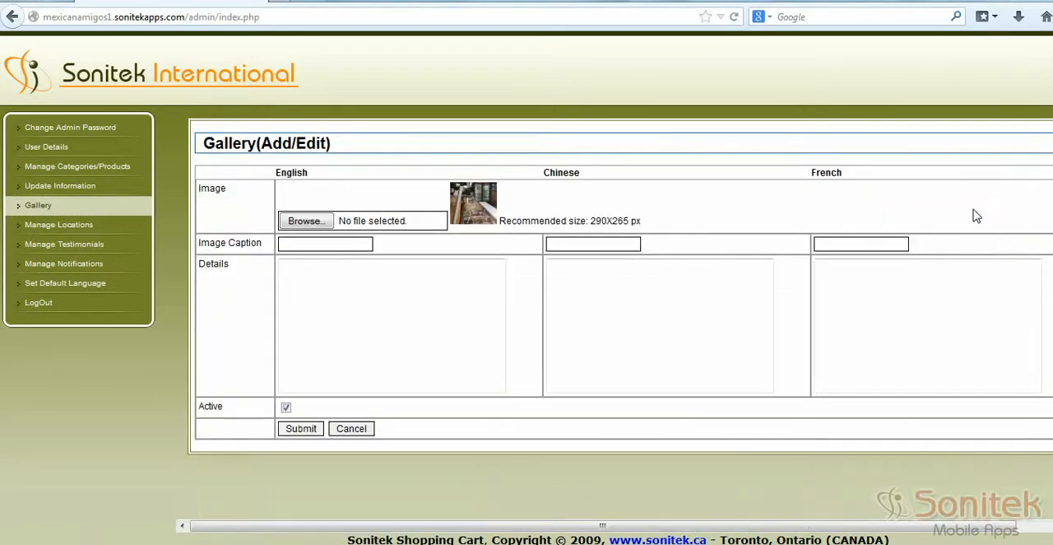
click(308, 307)
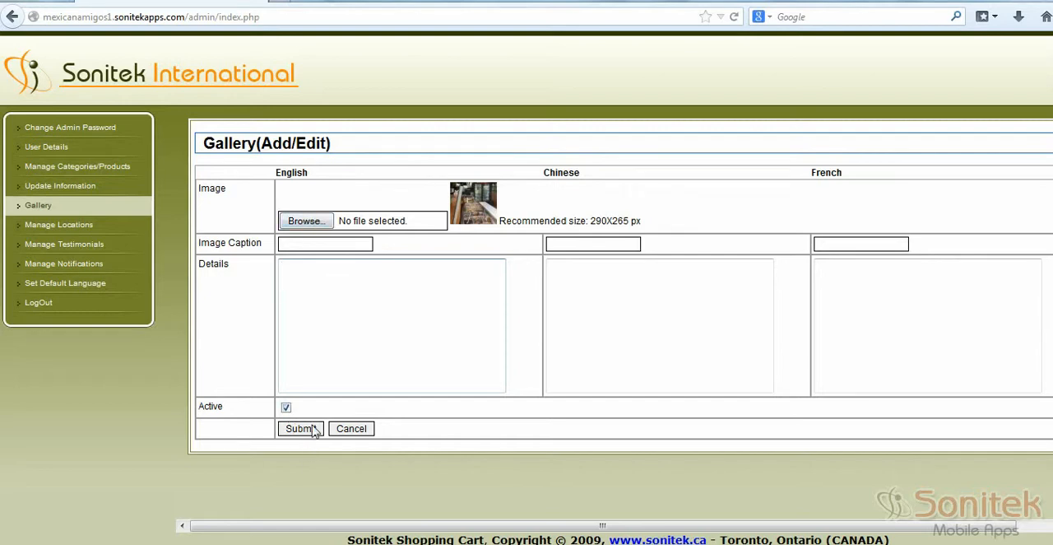
click(86, 207)
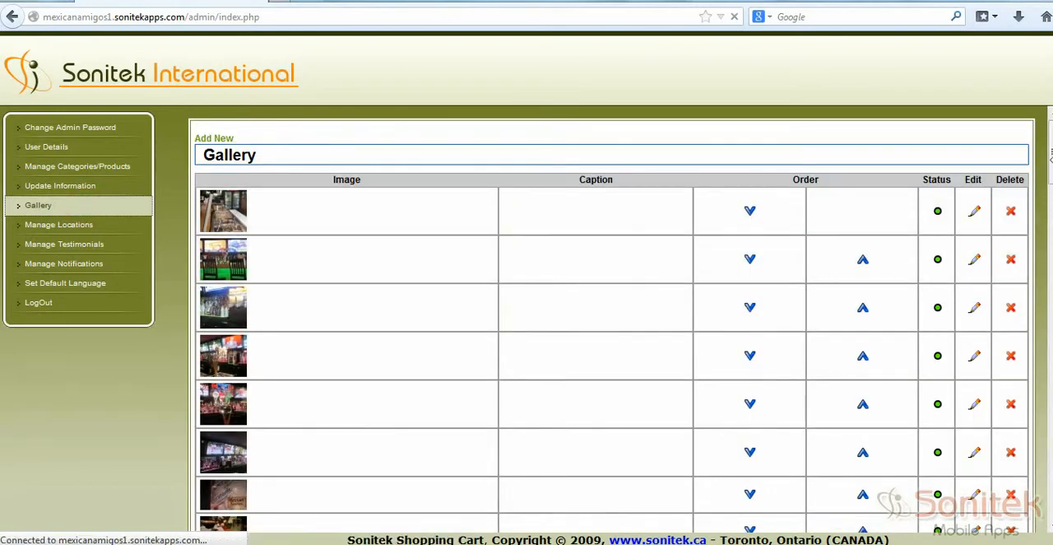
mouse_move(1051, 150)
mouse_down()
mouse_move(1051, 273)
mouse_move(1052, 149)
mouse_up()
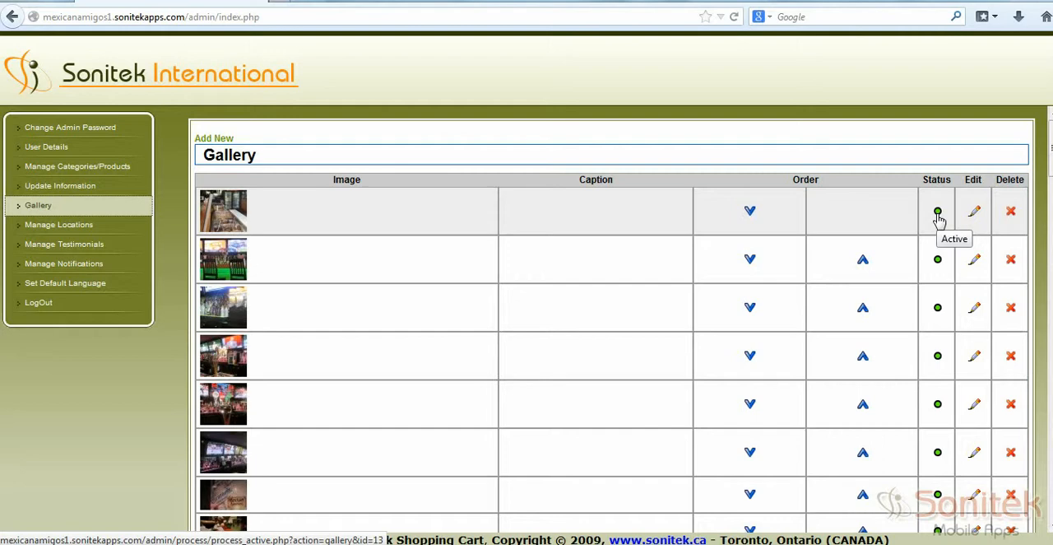
click(1011, 211)
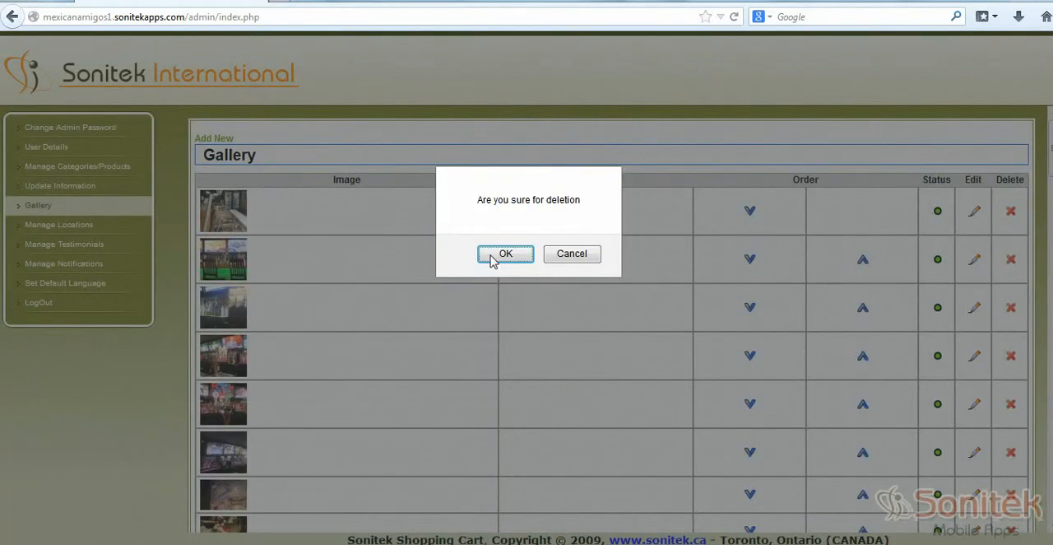
click(554, 256)
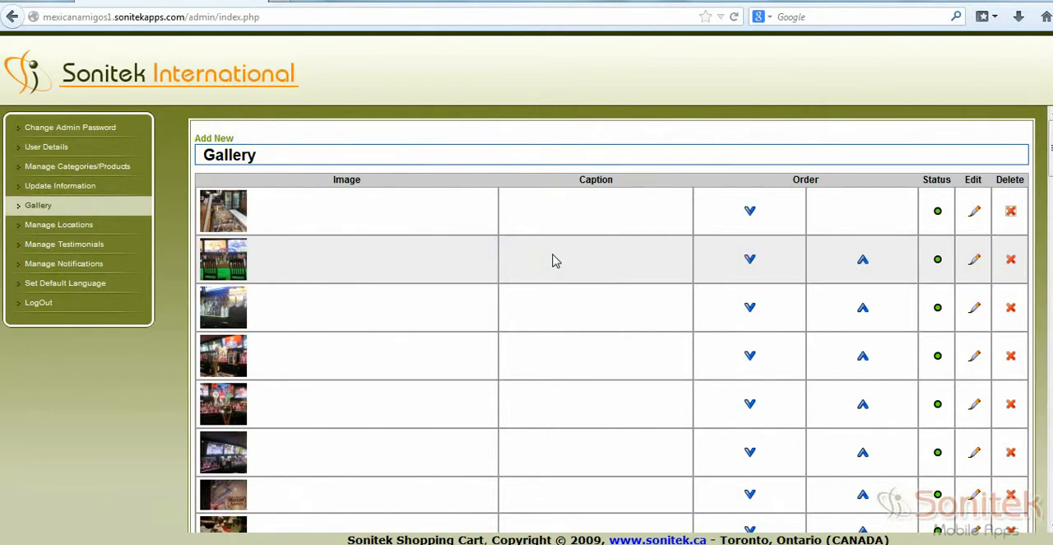
Step: Fill in a new gallery entry with the English caption Title and details Description, leaving the image unselected
click(216, 142)
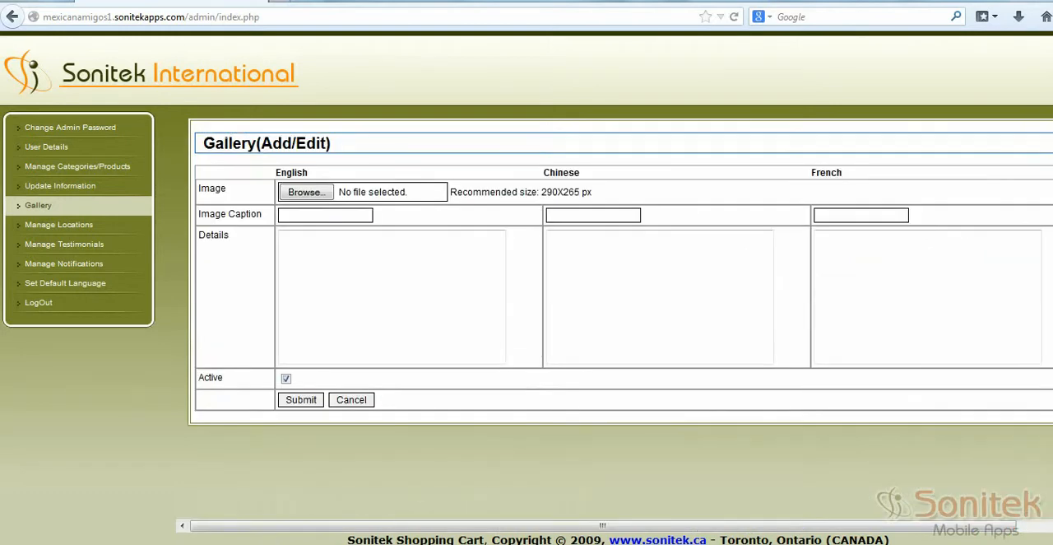
click(290, 194)
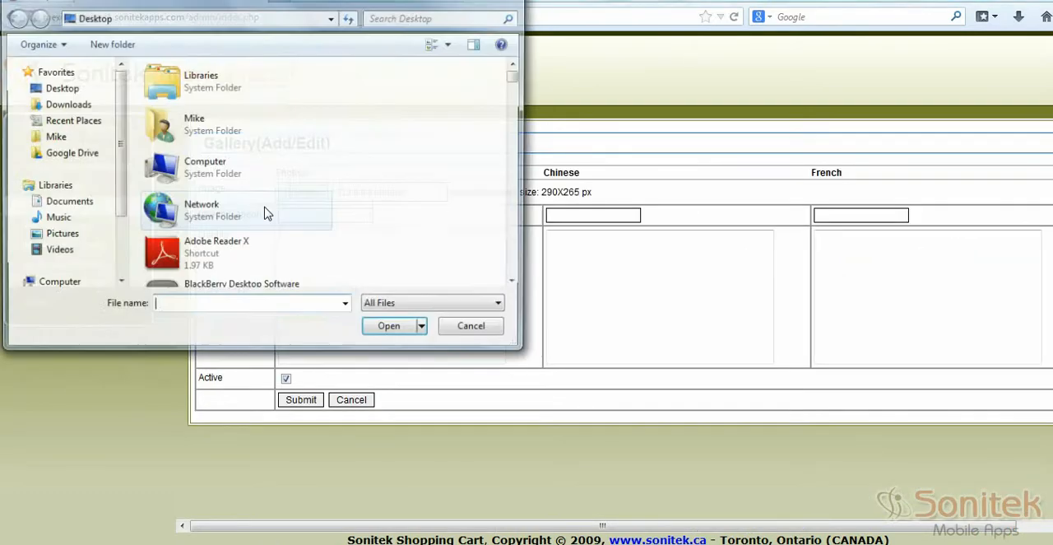
click(474, 328)
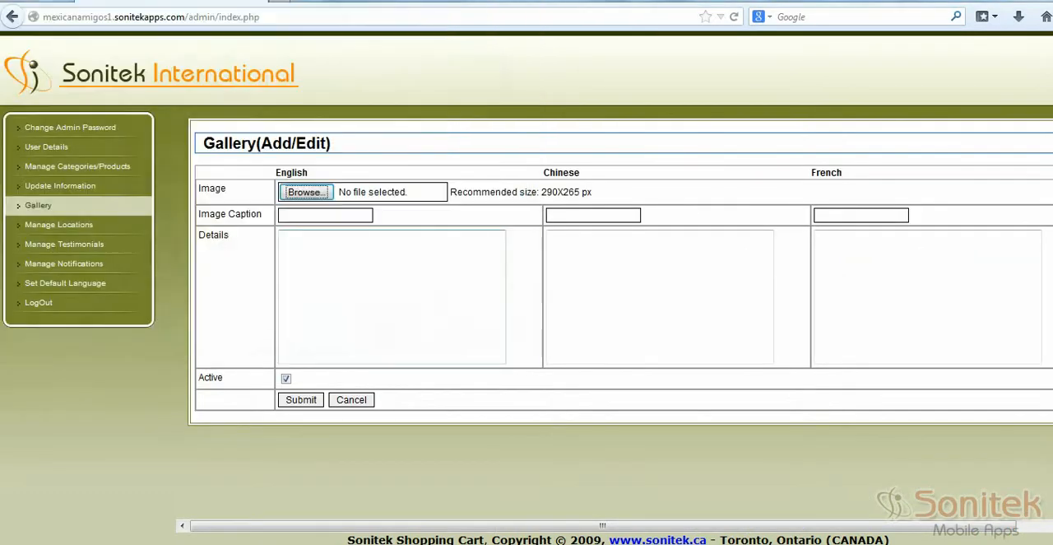
click(330, 275)
text(Desc)
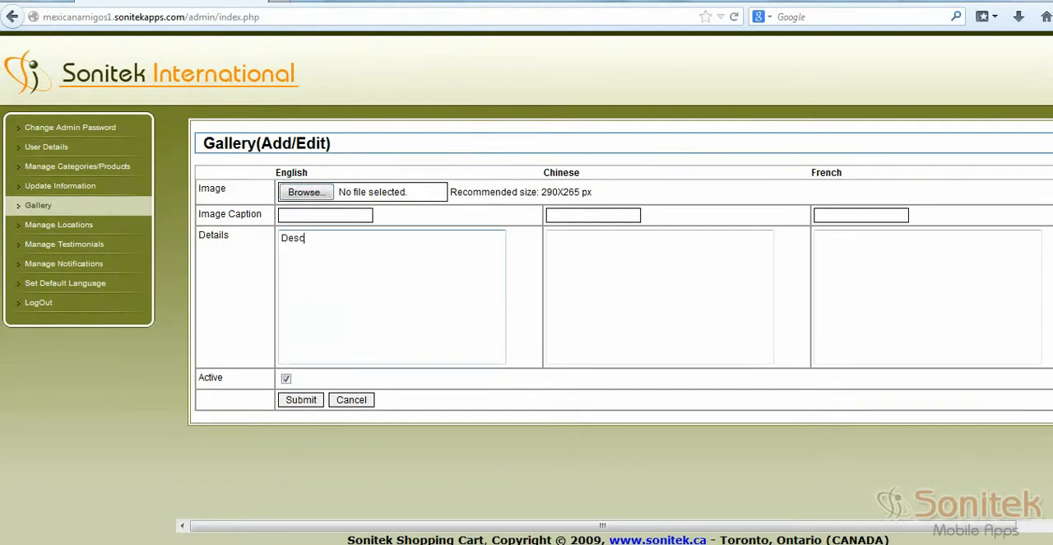
text(ription)
click(334, 216)
text(Title)
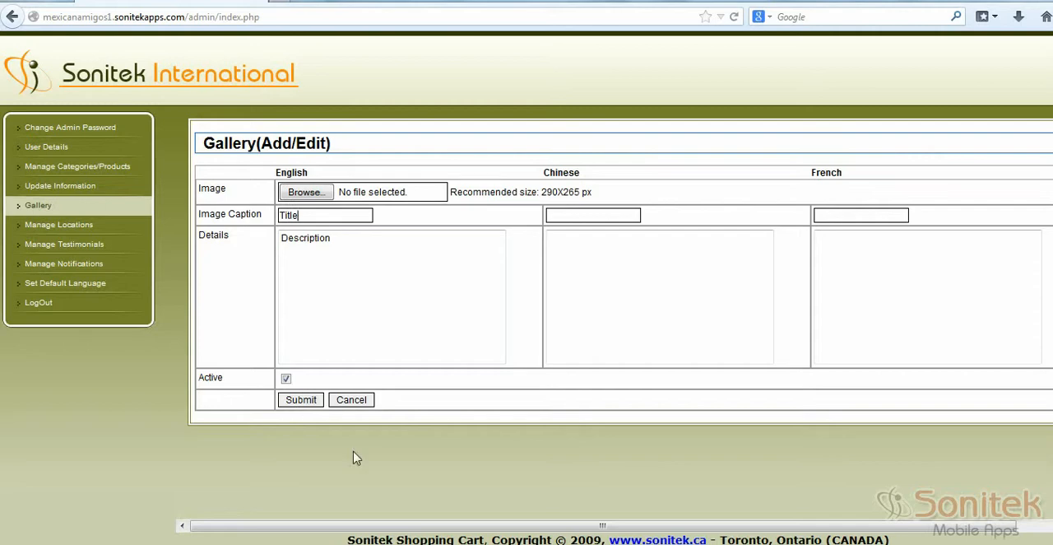
Step: Start a new map location with the English name New Location, latitude 46.986 and longitude 42.974
click(63, 228)
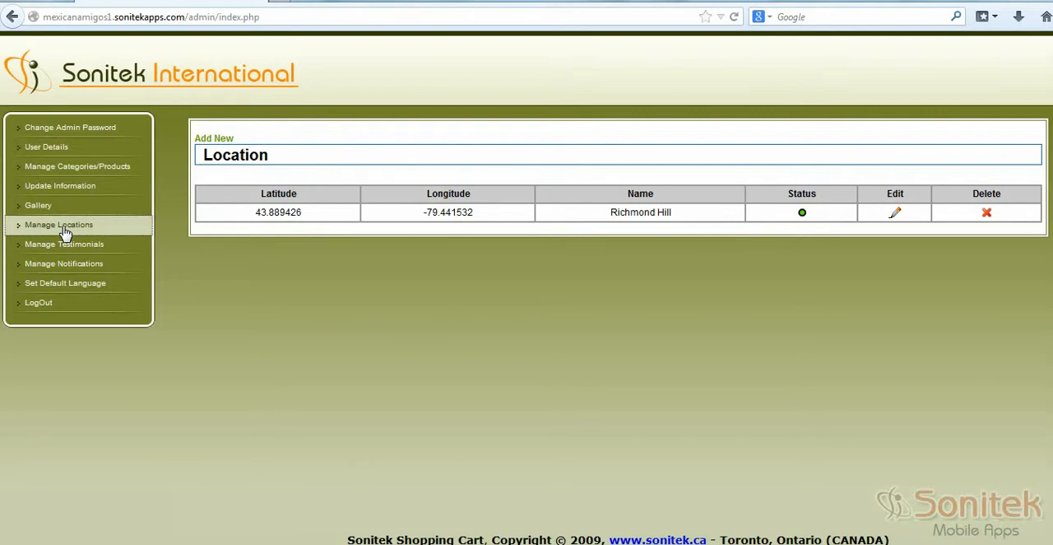
click(205, 140)
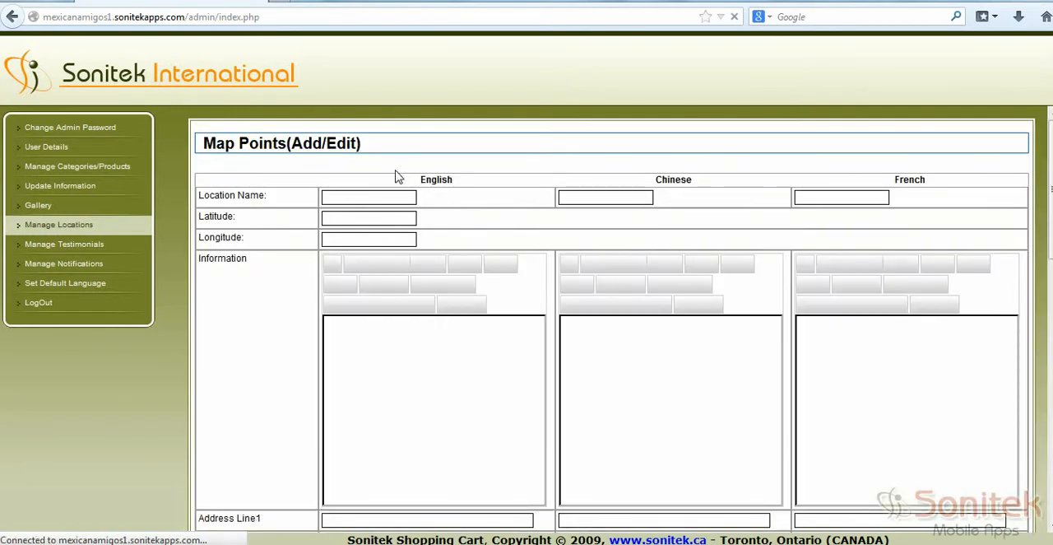
click(328, 196)
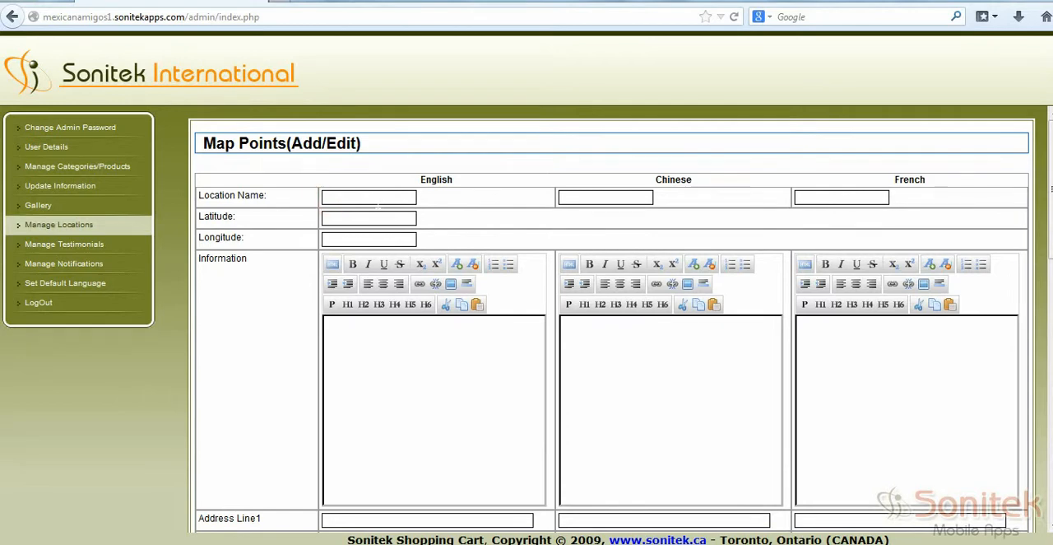
text(New Location)
click(358, 217)
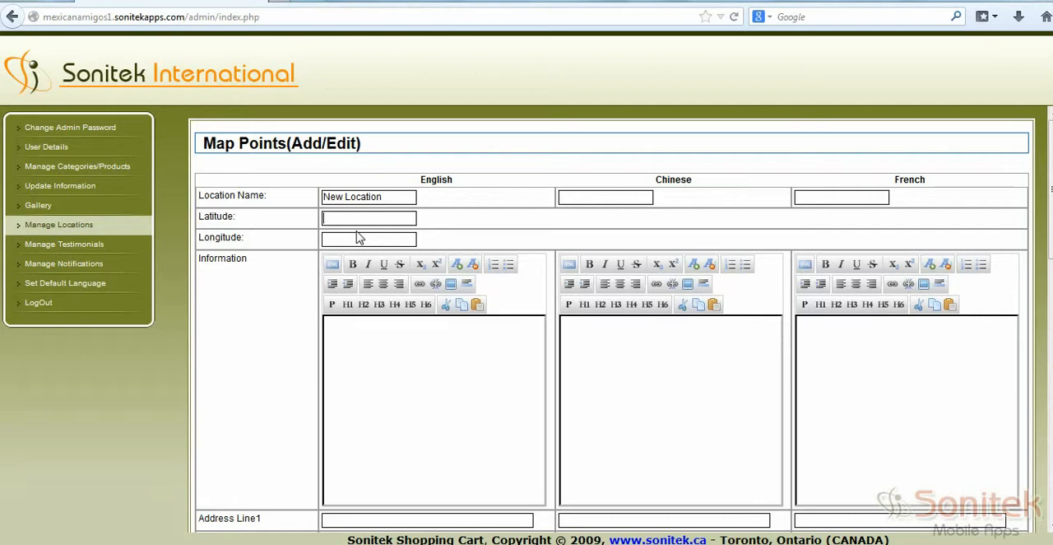
text(46.986)
click(358, 238)
text(42.974)
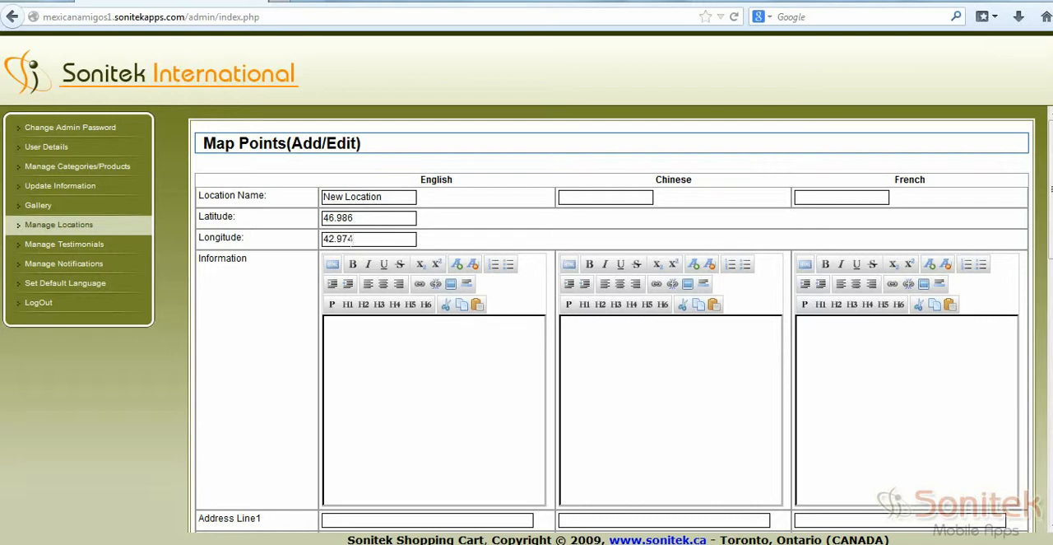
Step: Enter "This section allows you to enter the contact us details." as the location's English information text
click(383, 372)
text(This section all)
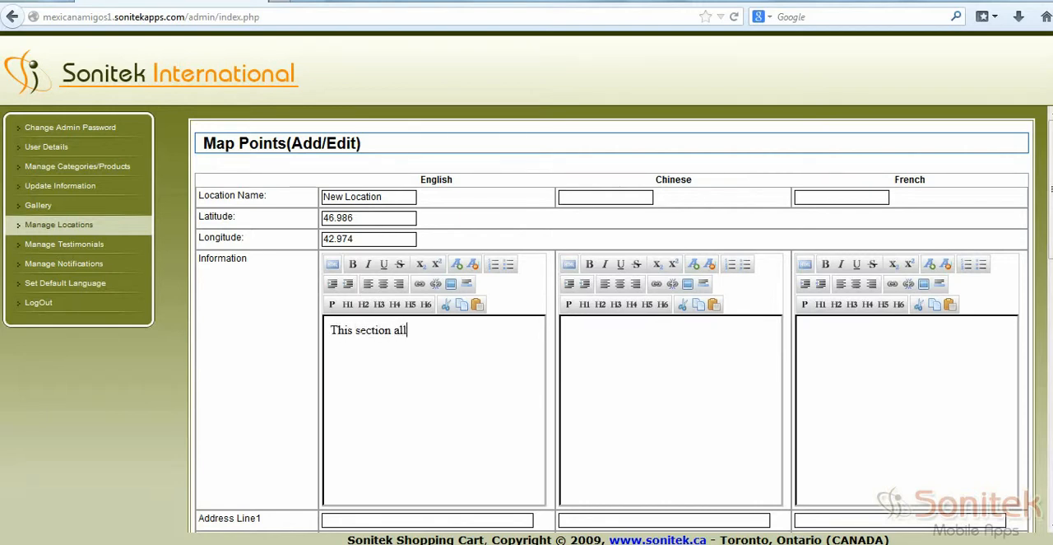
text(ows you to enter th)
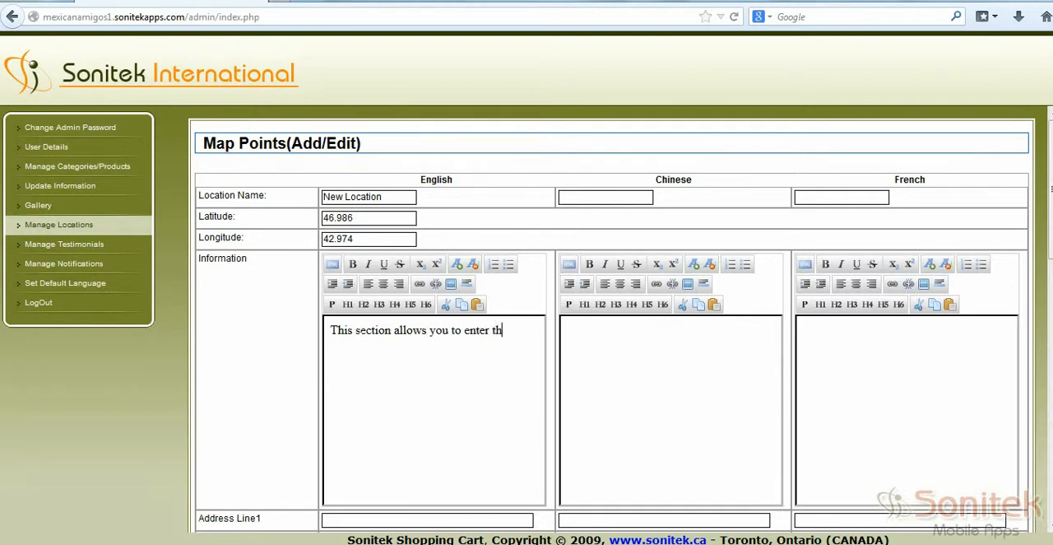
text(e contact us details.)
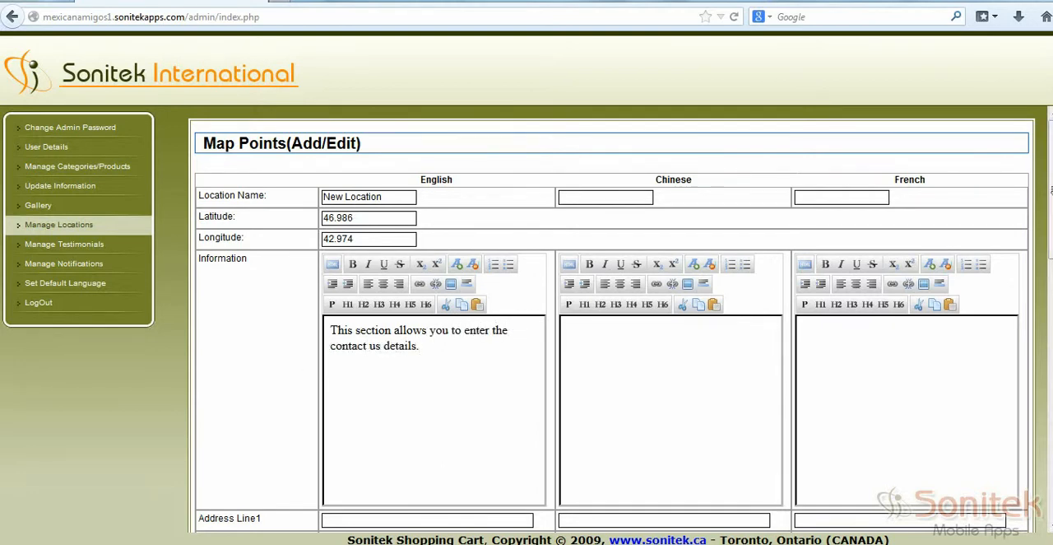
Step: Go through the location form's address line, phone, fax, email and website fields without filling them in
scroll(910, 263, down, 5)
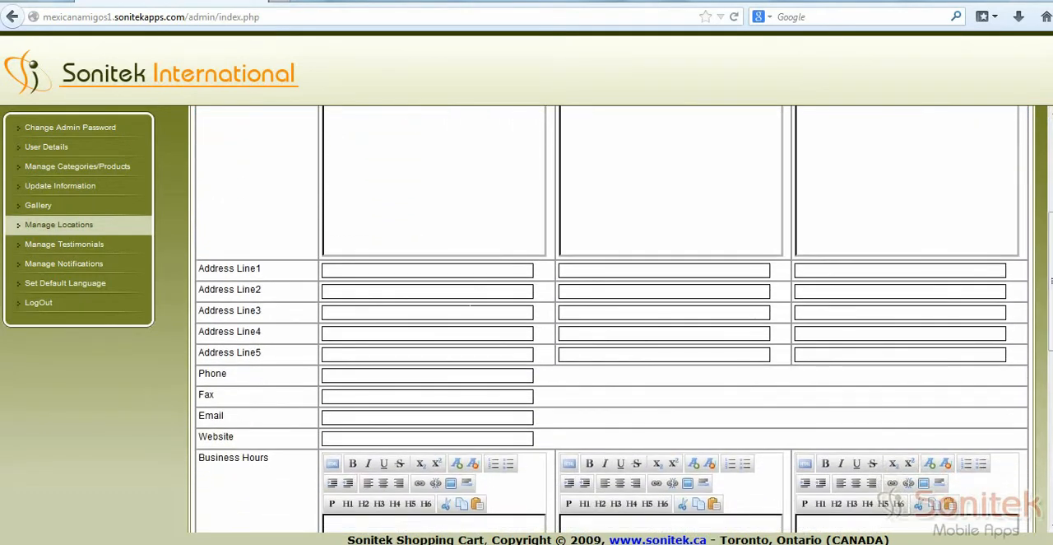
click(389, 273)
click(362, 288)
click(333, 353)
click(345, 371)
click(331, 393)
click(333, 437)
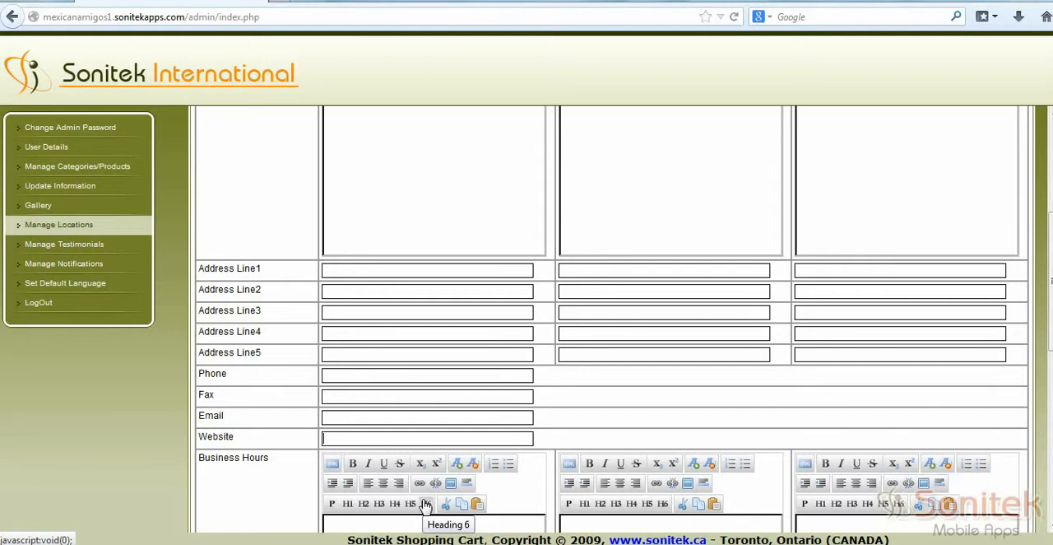
click(324, 375)
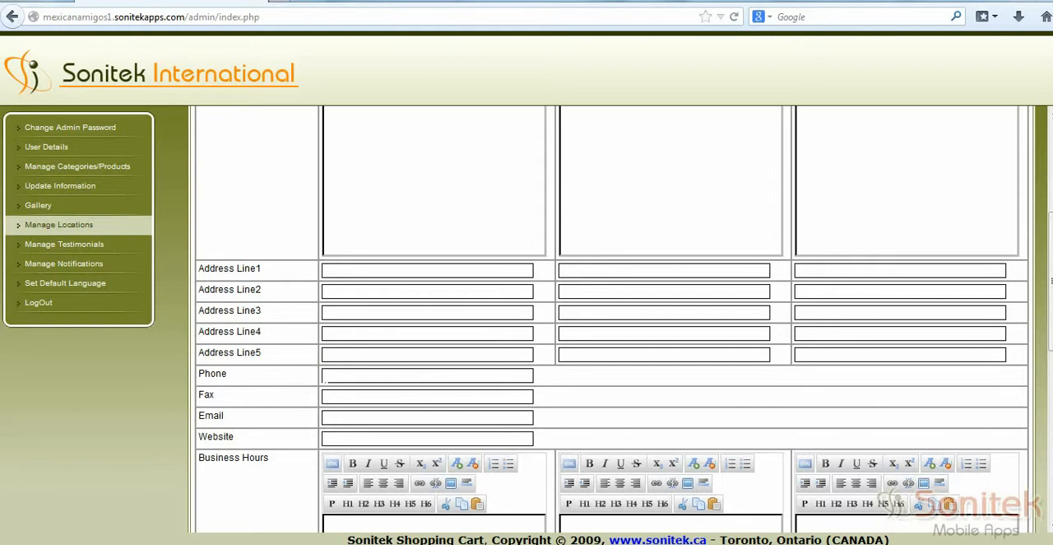
click(334, 439)
Step: Enter Monday as the first English working hours line and "Common Working Hours" as the English business hours text
scroll(217, 476, down, 1)
click(216, 476)
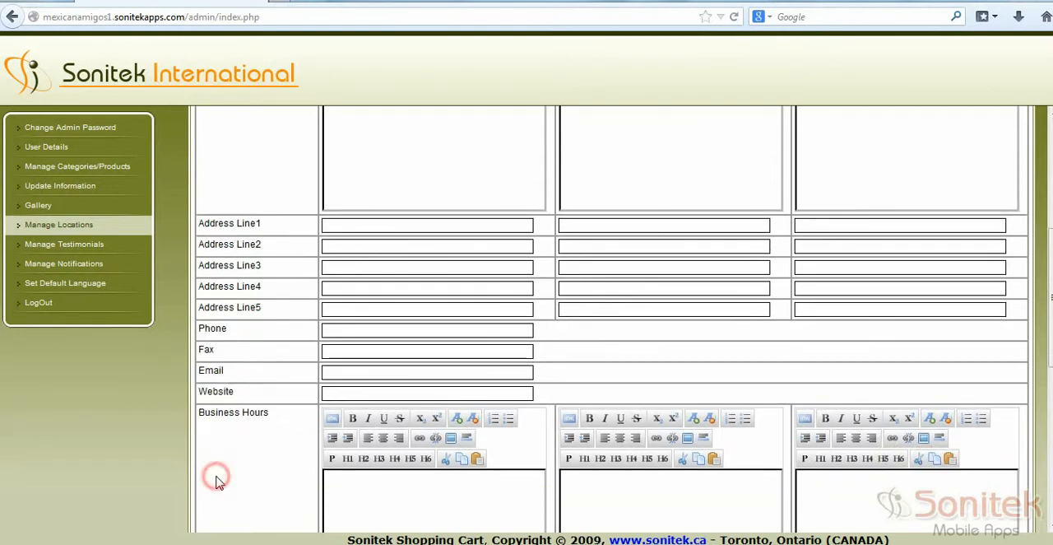
scroll(216, 483, down, 5)
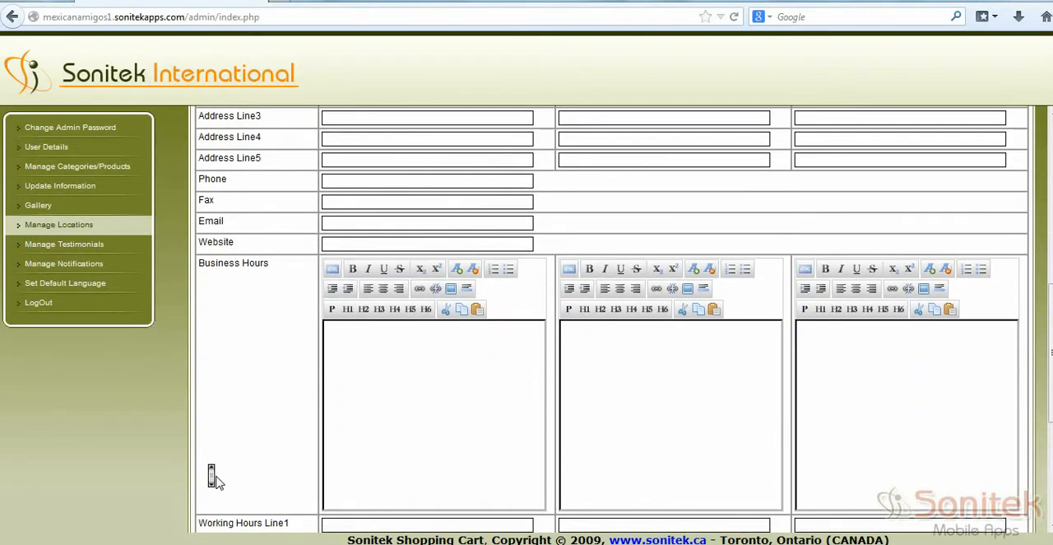
scroll(212, 473, down, 1)
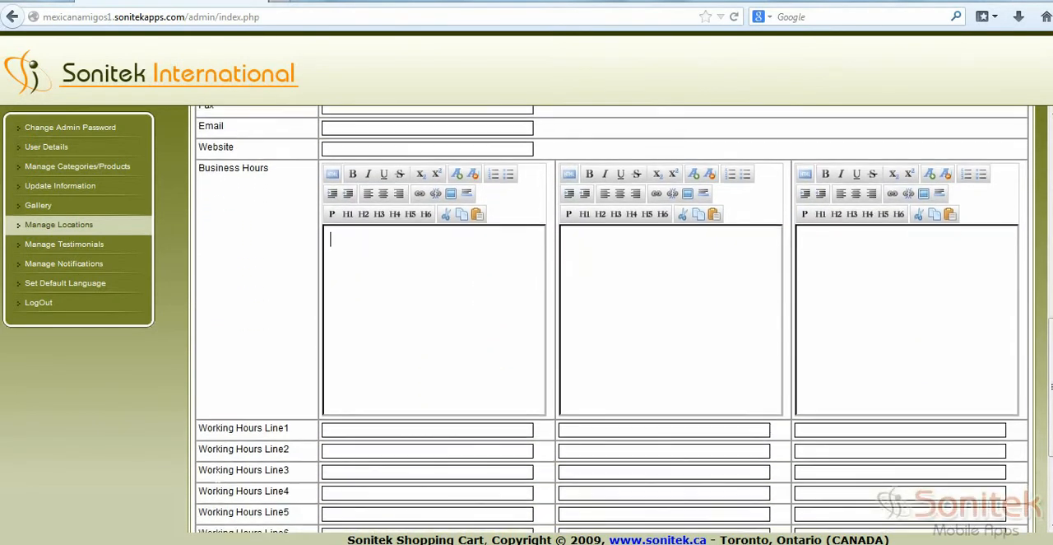
click(346, 428)
text(Monday)
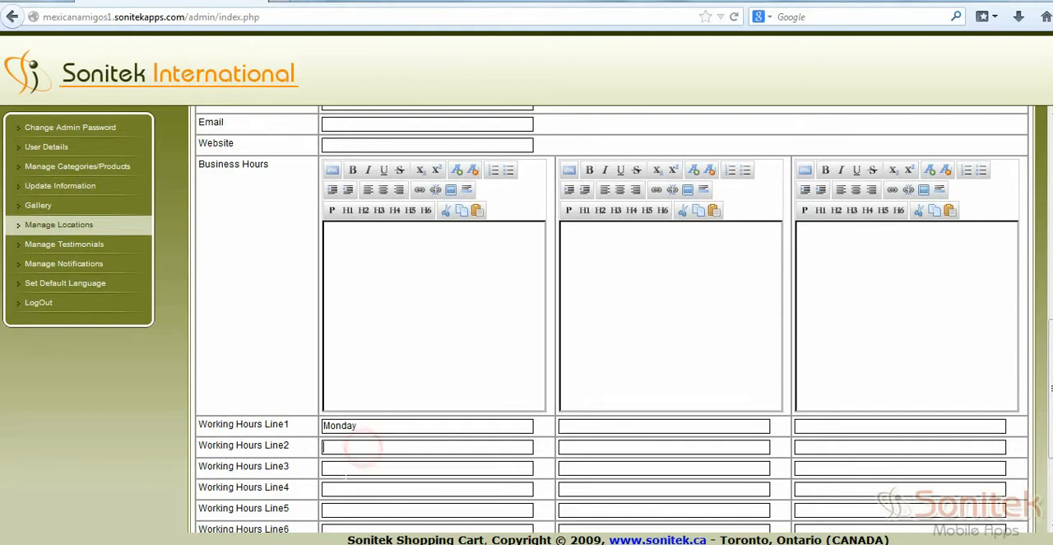
click(394, 238)
text(Common Working Hours)
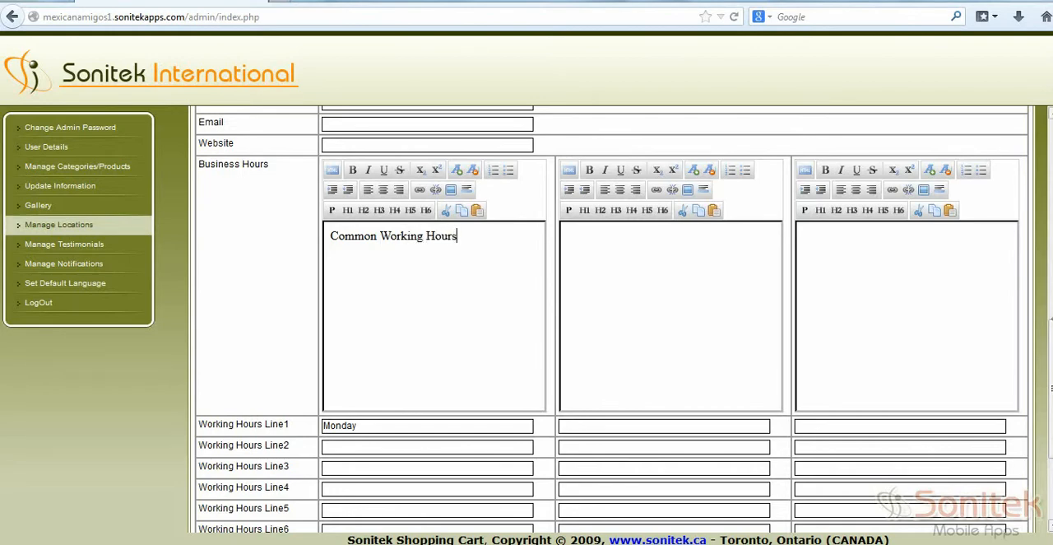
Step: Go through the location form's remaining working hours lines and its Facebook, Twitter and Youtube link fields without filling them in
scroll(1049, 380, down, 1)
scroll(1050, 380, down, 2)
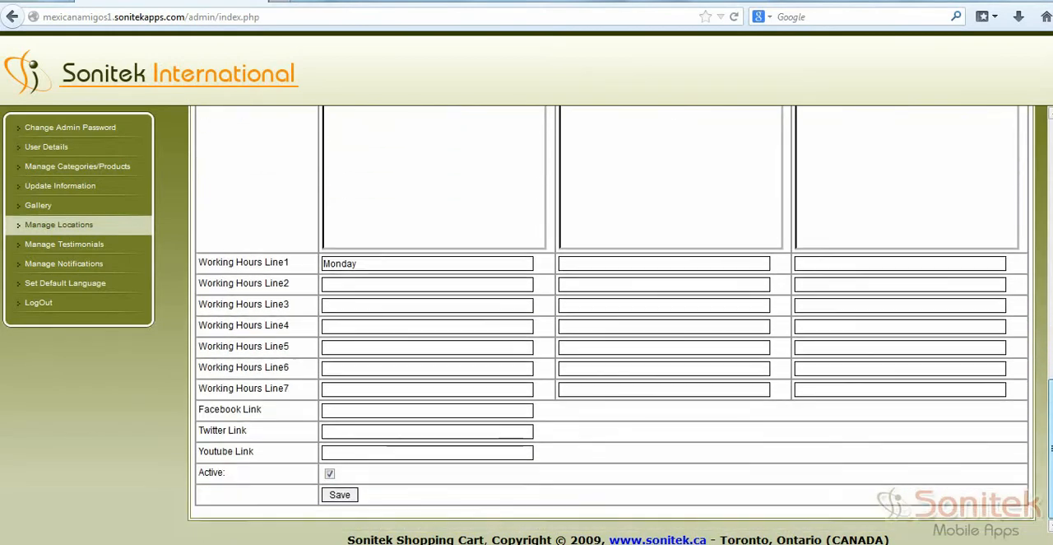
click(337, 409)
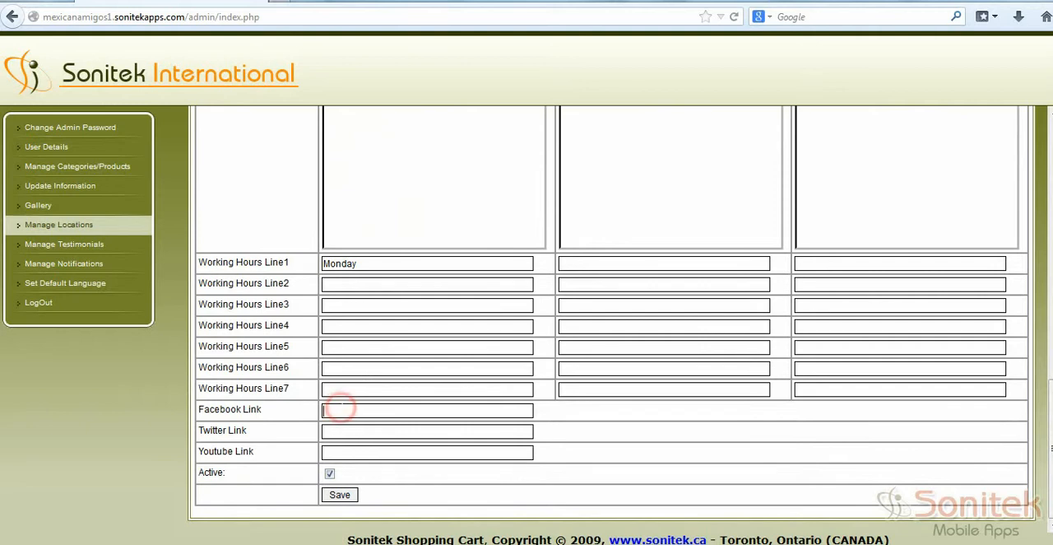
click(336, 448)
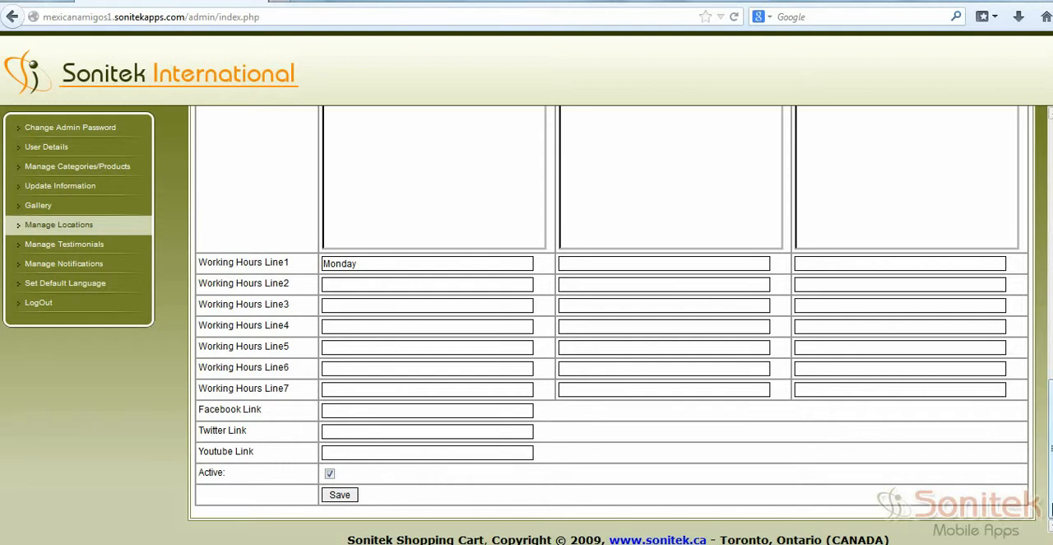
drag(1051, 505, 1051, 238)
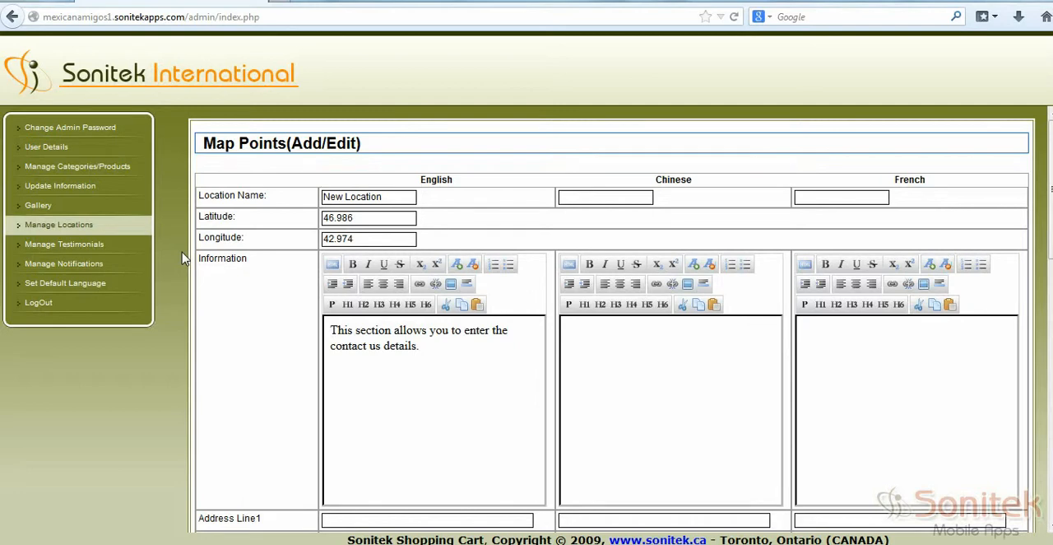
Step: Start a new testimonial and enter Great Service as its name
click(89, 247)
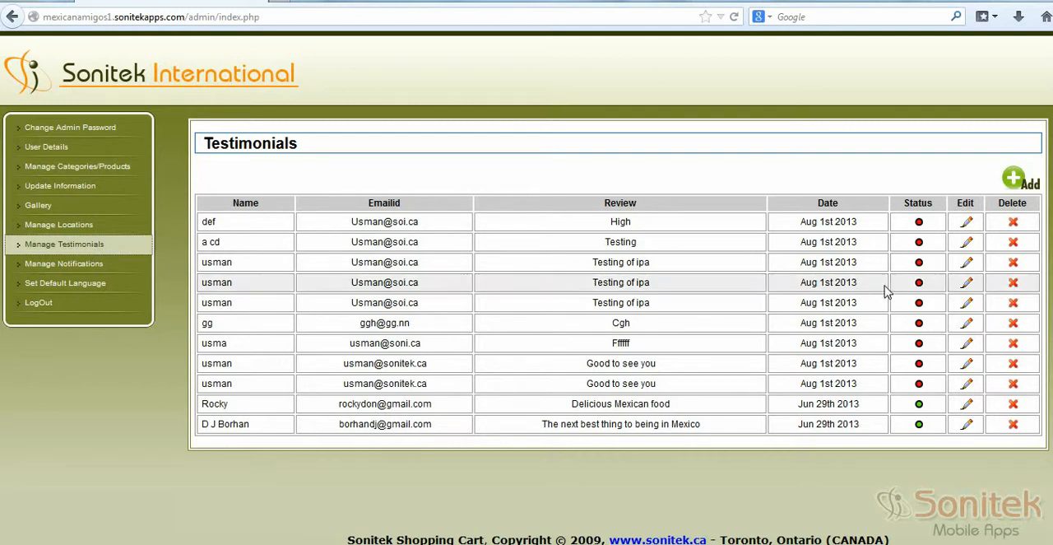
click(1012, 186)
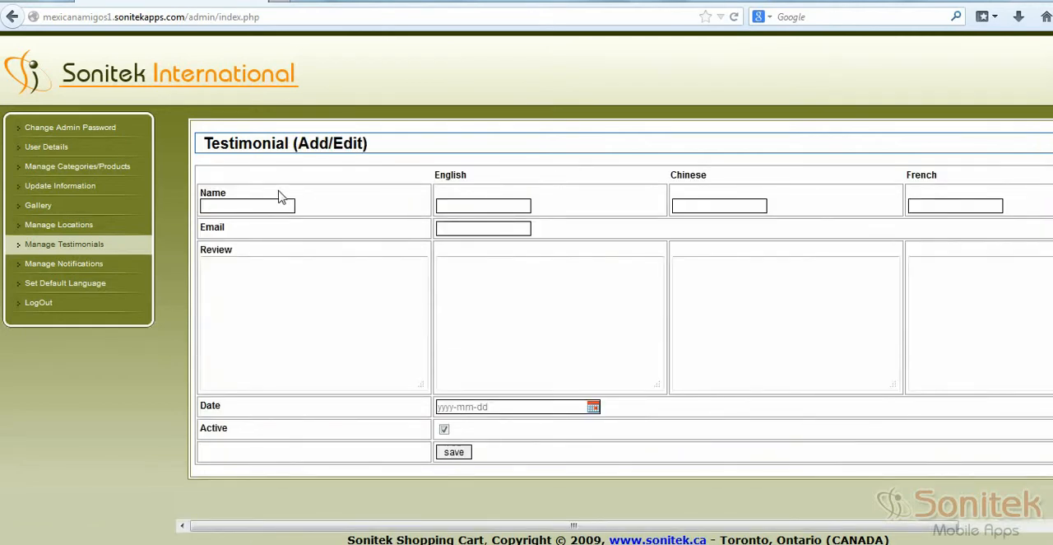
click(262, 205)
text(Great Service)
Step: Enter "This is a great outlet which provides great services & products." as the testimonial's English review
click(466, 294)
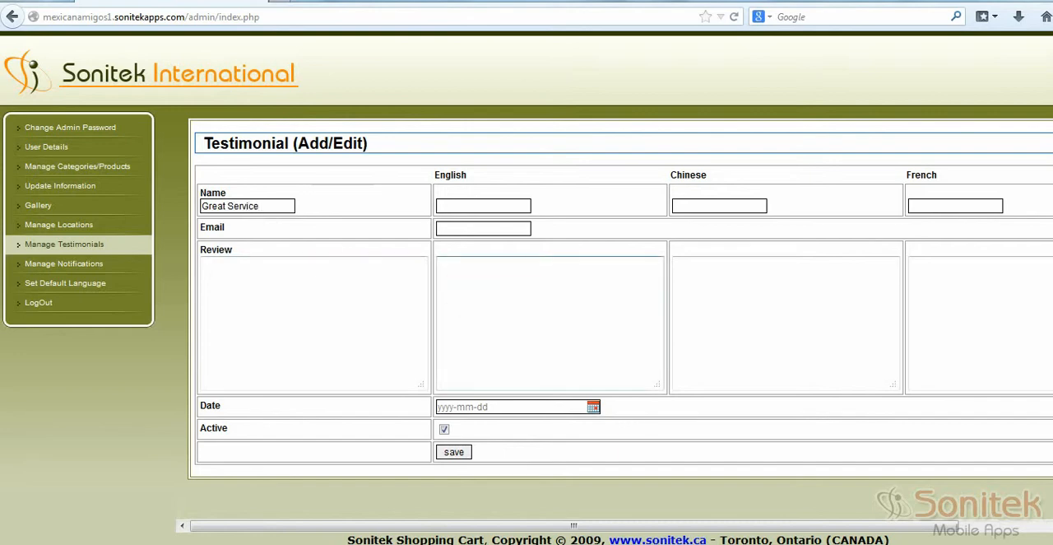
text(This is a great outlet which p)
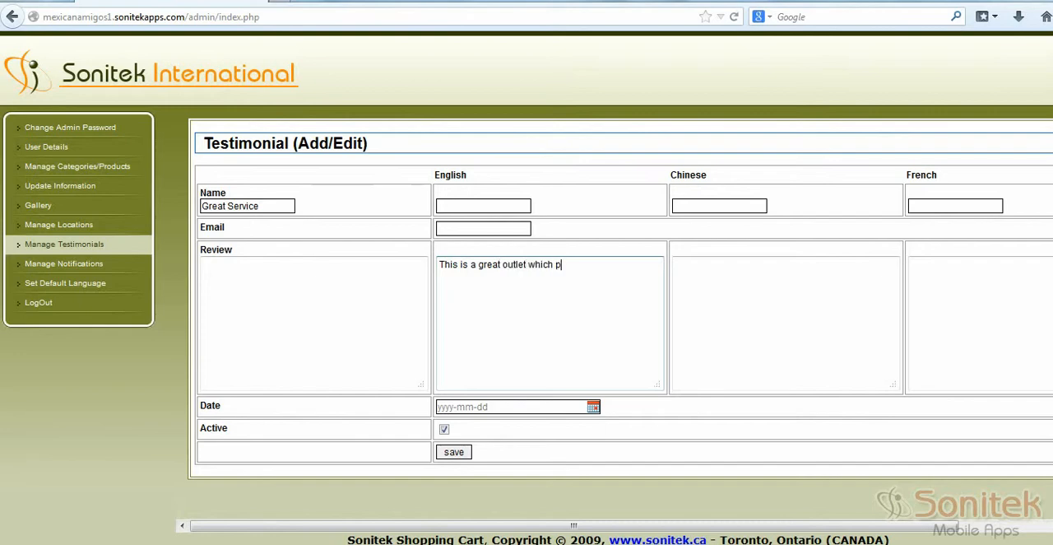
text(rovides great services & products.)
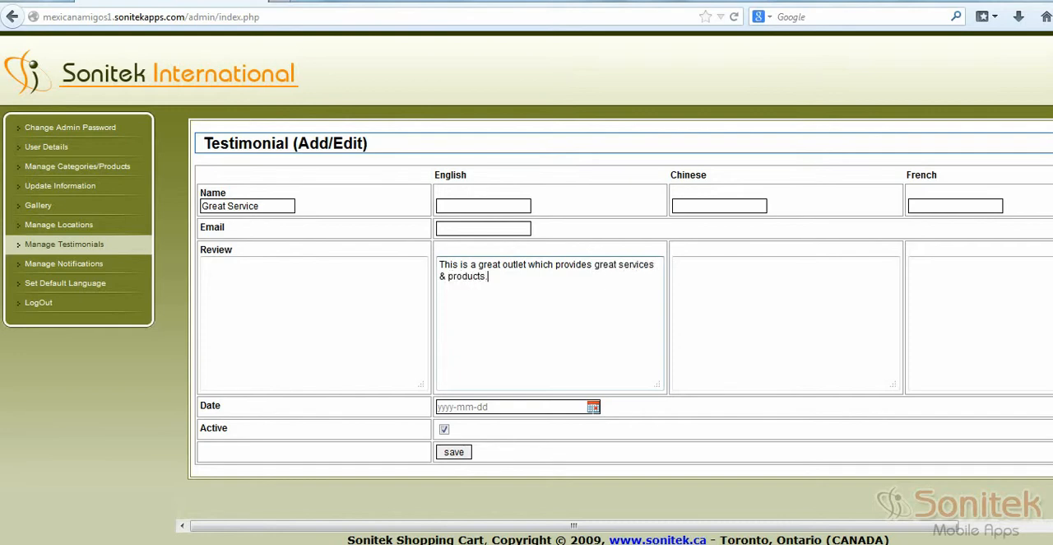
Step: Set the new testimonial's date to 2013-09-04
click(592, 406)
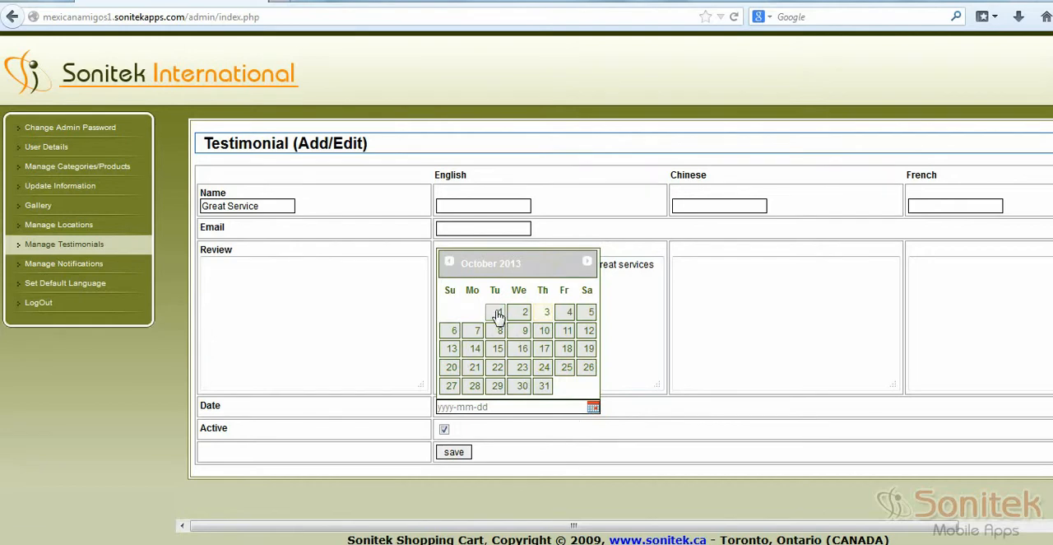
click(448, 262)
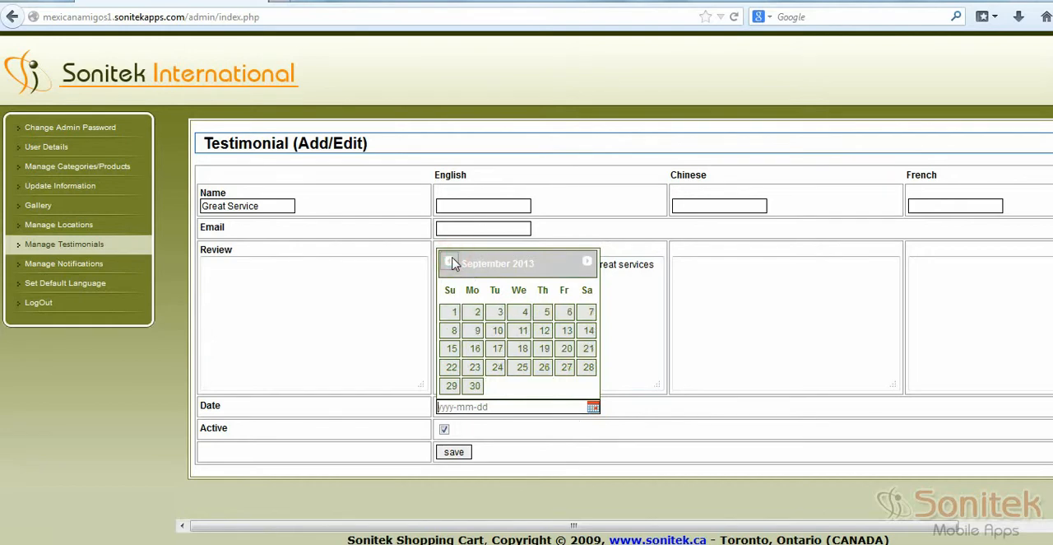
click(523, 316)
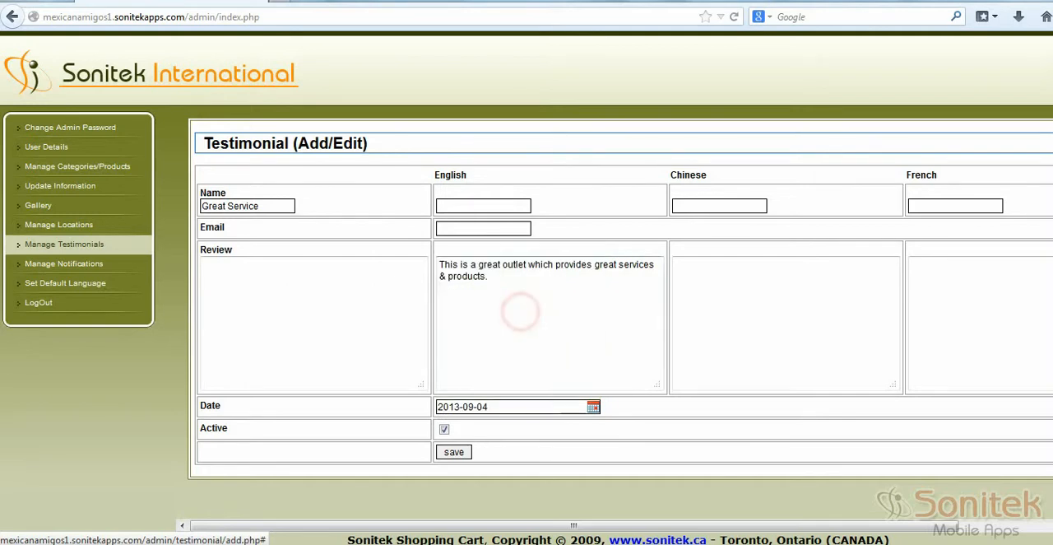
click(454, 453)
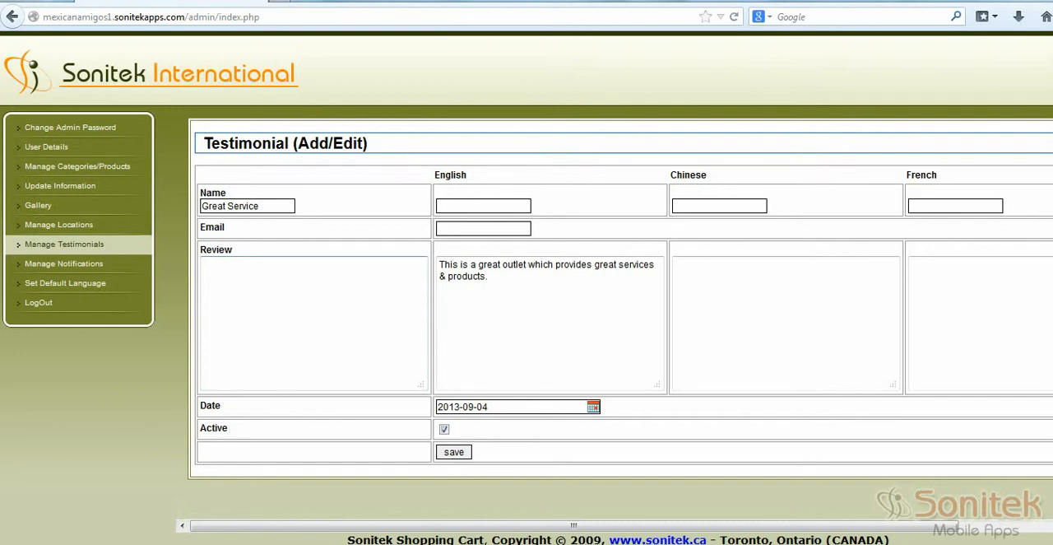
Step: Open the notifications list and examine the Anniversary and Birthday notification types
click(83, 264)
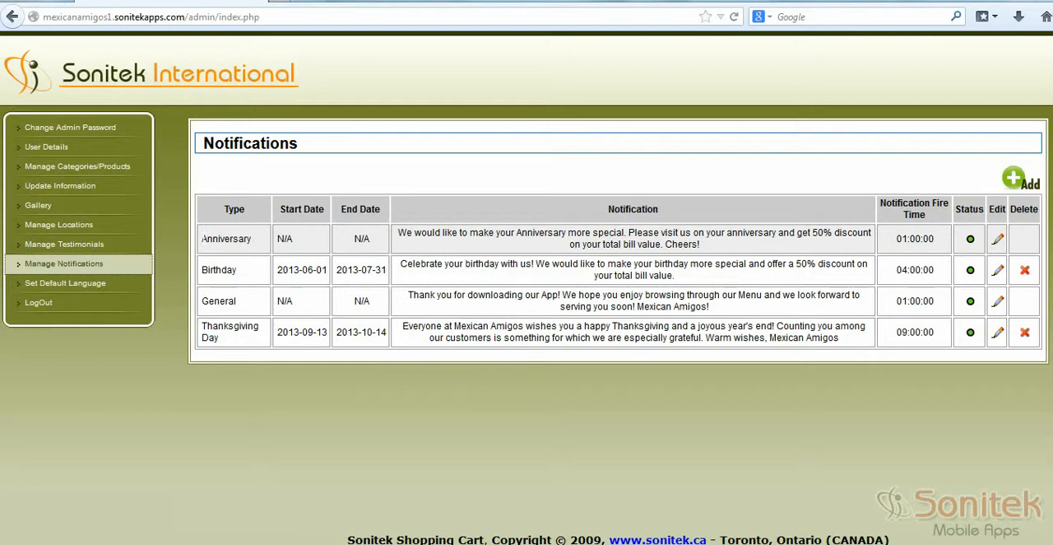
drag(202, 239, 252, 239)
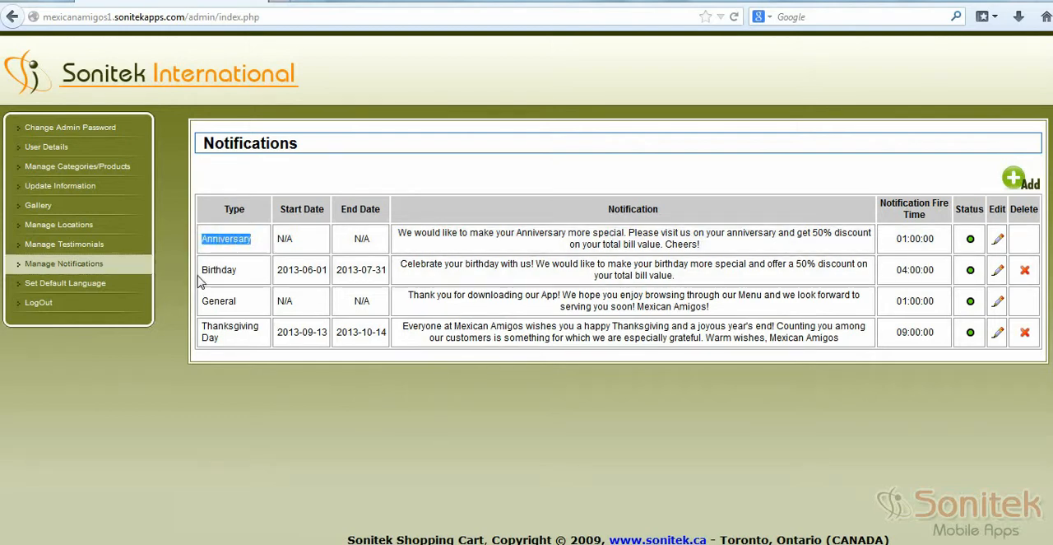
drag(198, 269, 247, 270)
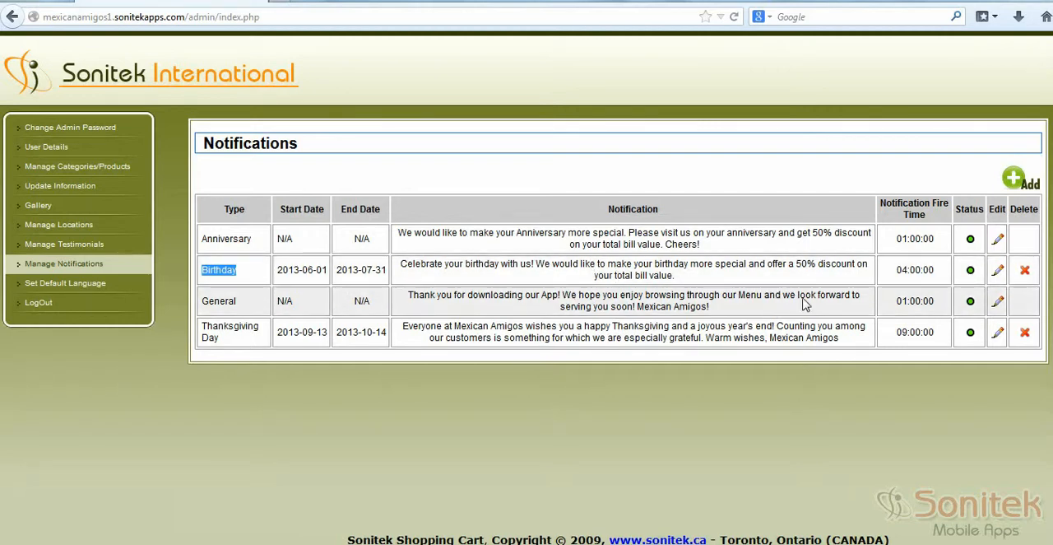
Step: Open the Anniversary notification for editing and examine its English description and fire time settings
click(998, 239)
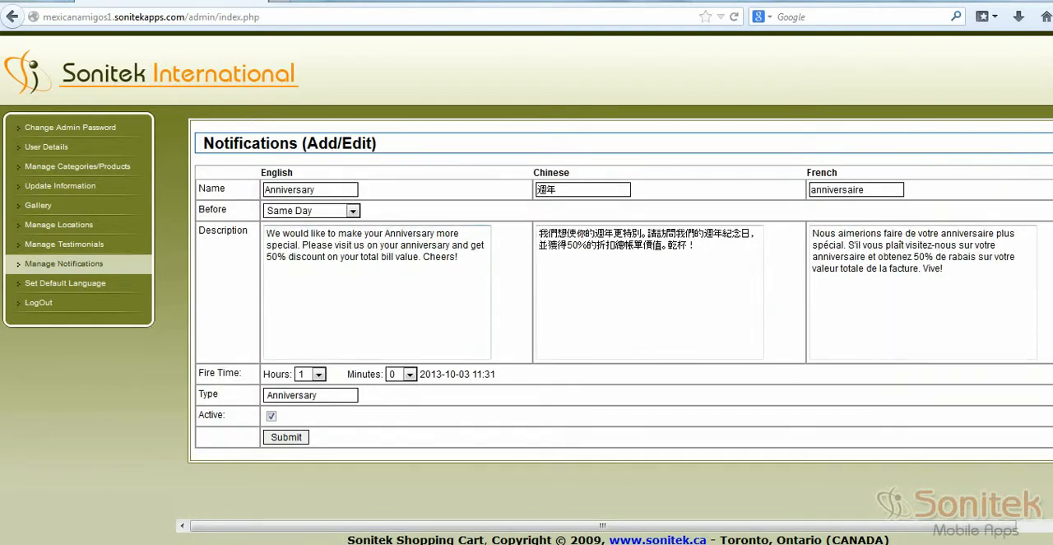
triple_click(466, 261)
click(334, 272)
click(318, 374)
click(316, 377)
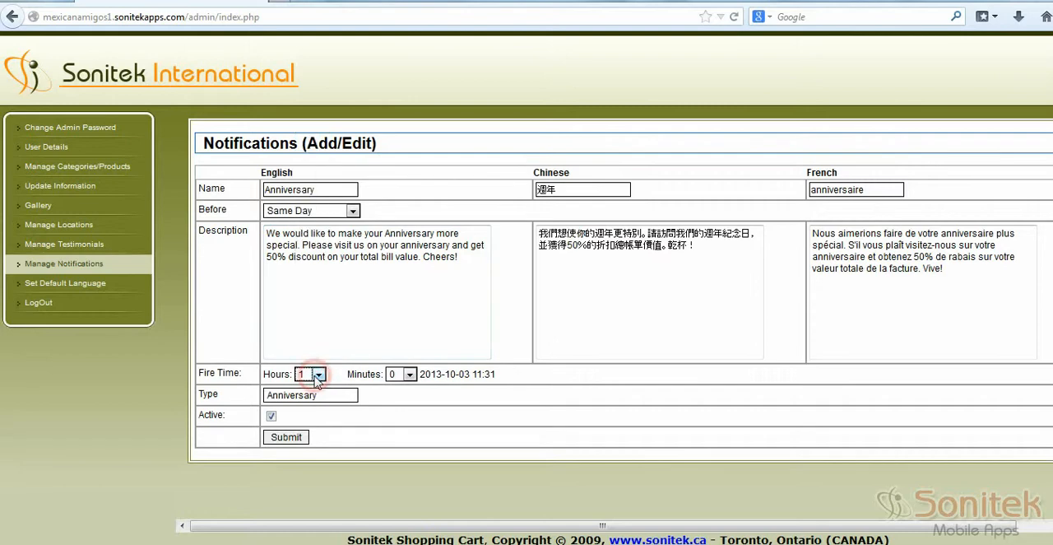
click(438, 436)
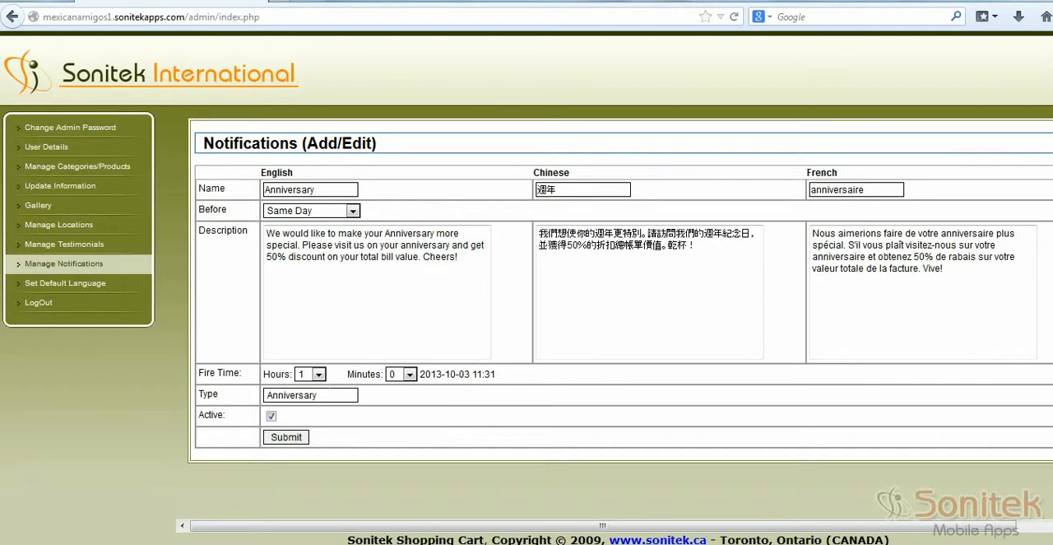
Step: Check the anniversary dates in the user details, and return to the notifications list to read the Anniversary message
click(76, 149)
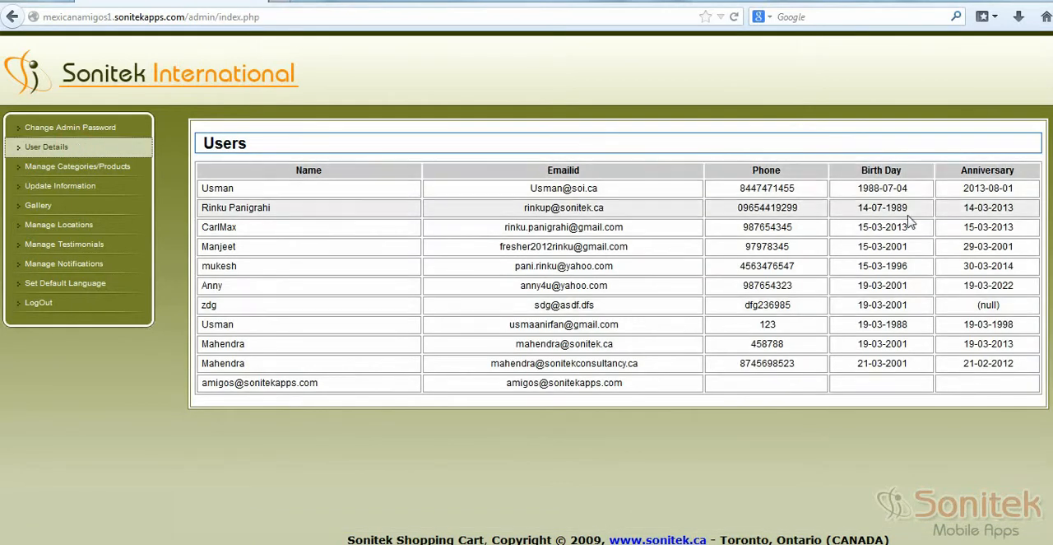
drag(963, 189, 1014, 189)
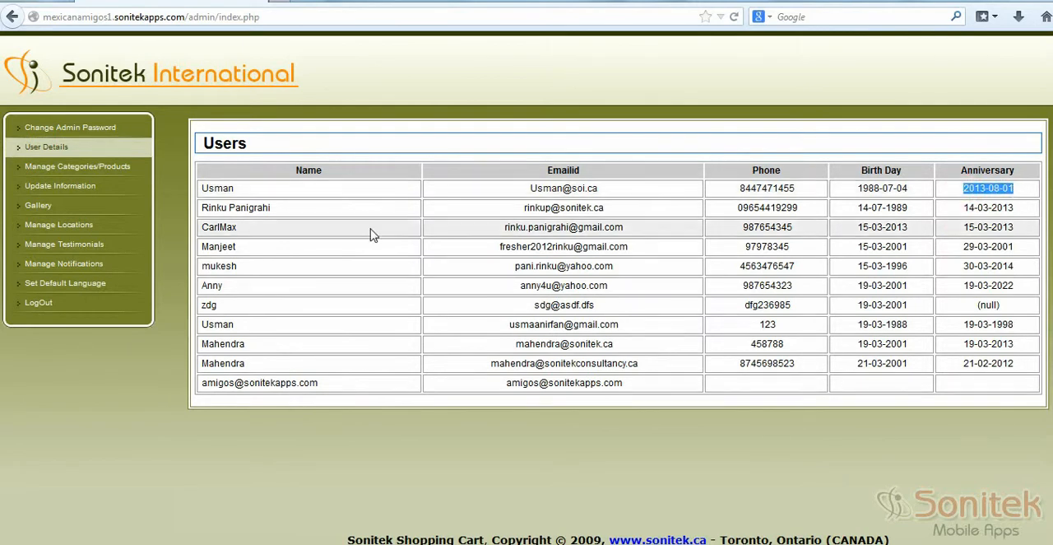
click(119, 270)
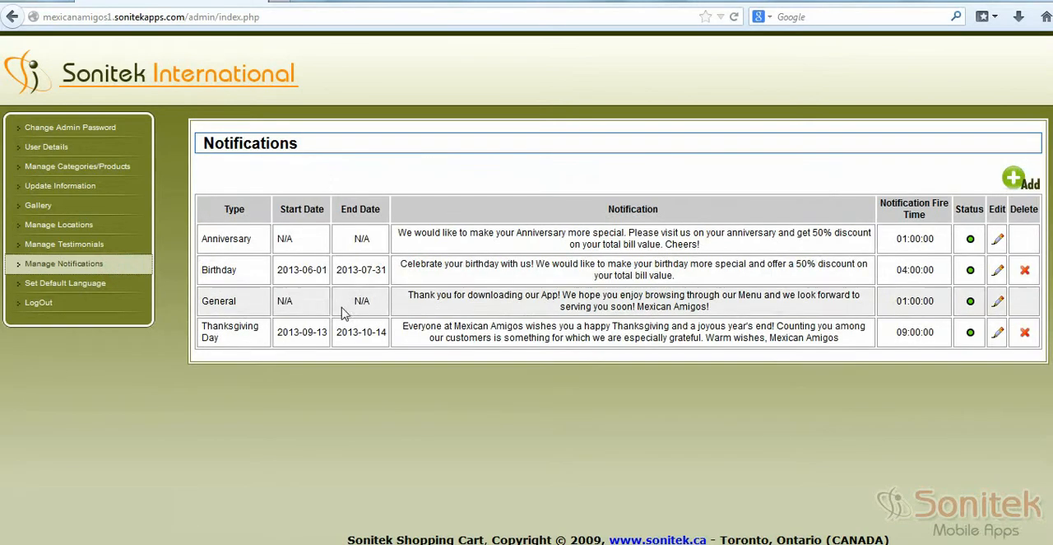
click(229, 238)
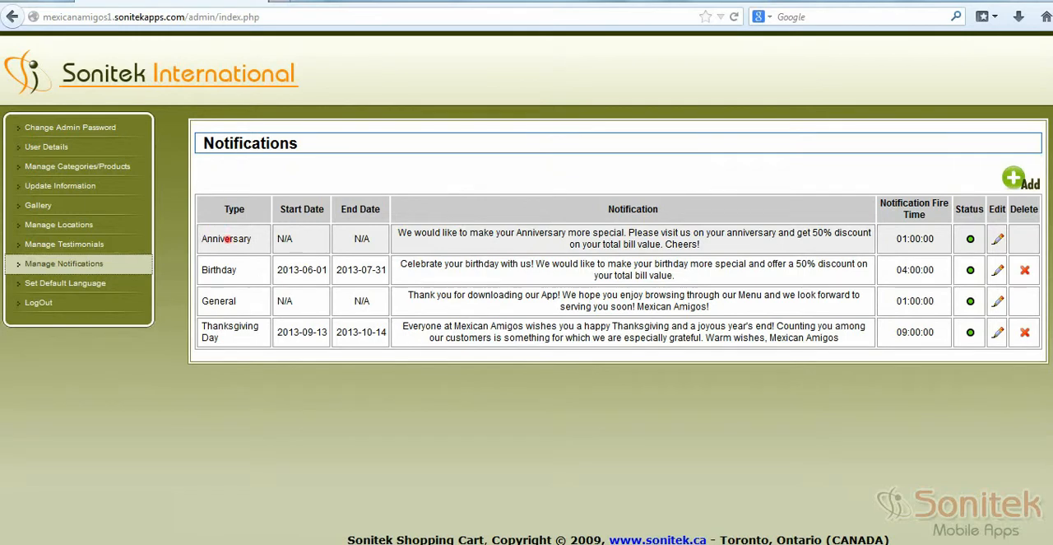
click(217, 268)
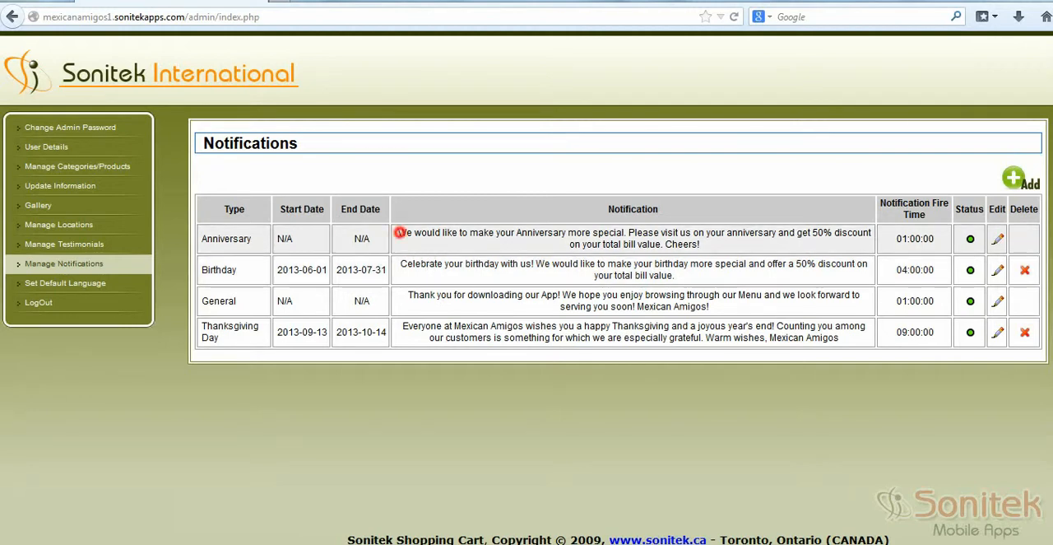
drag(399, 233, 706, 250)
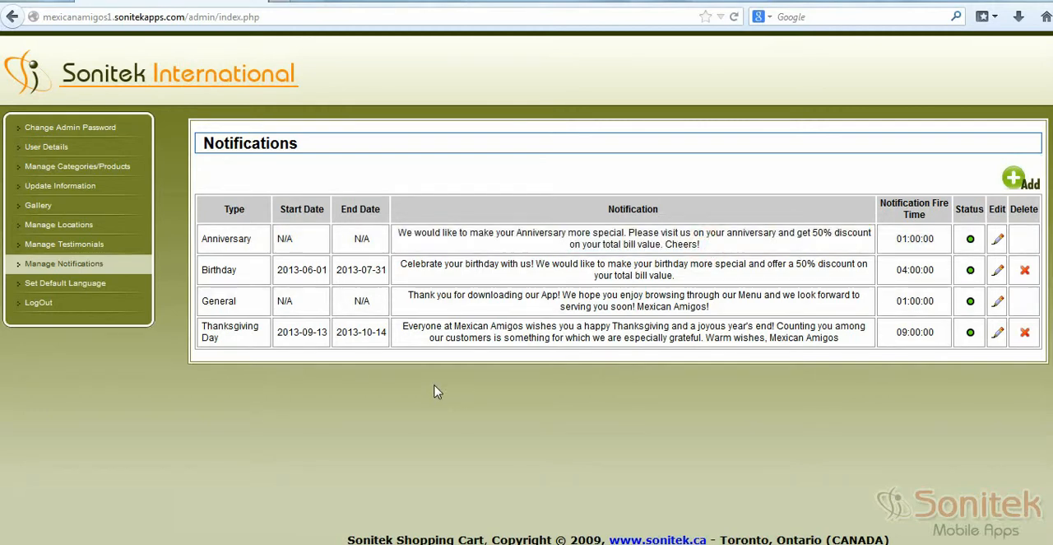
Step: Read the Thanksgiving Day notification, open it to examine its dates, descriptions and fire time, and return to the list
mouse_move(197, 323)
mouse_down()
mouse_move(235, 346)
mouse_move(207, 326)
mouse_up()
click(235, 341)
click(222, 341)
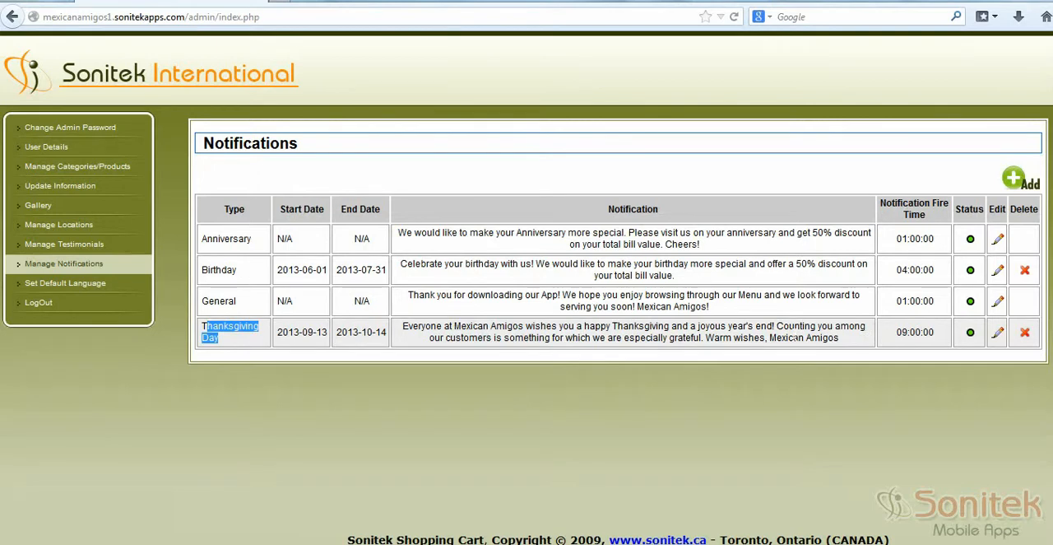
drag(403, 328, 853, 352)
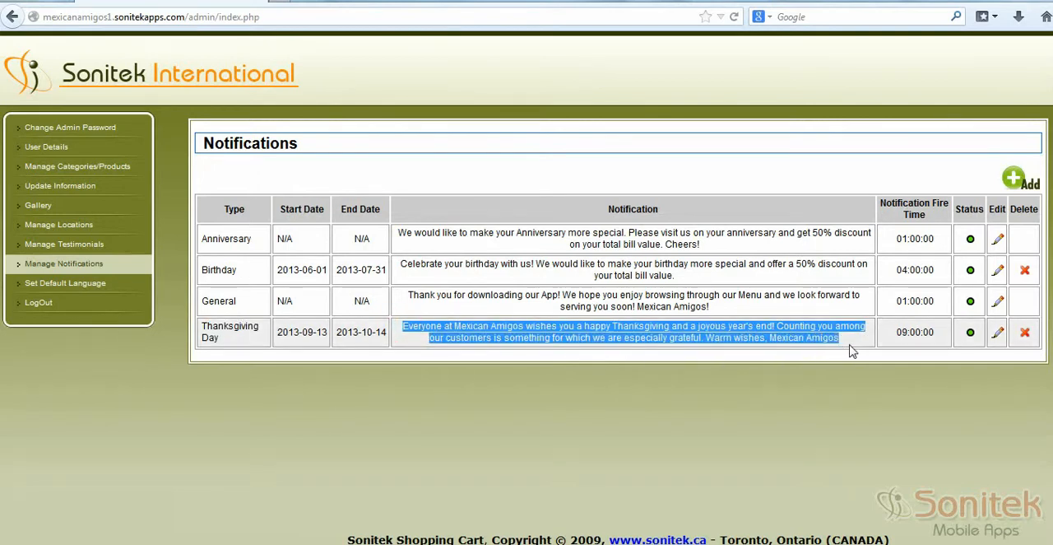
click(997, 333)
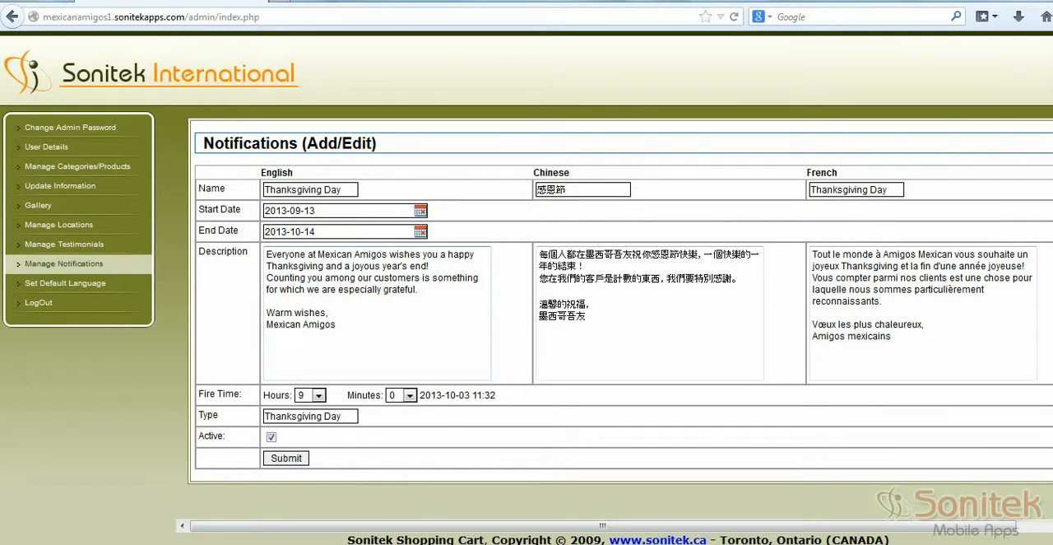
click(605, 396)
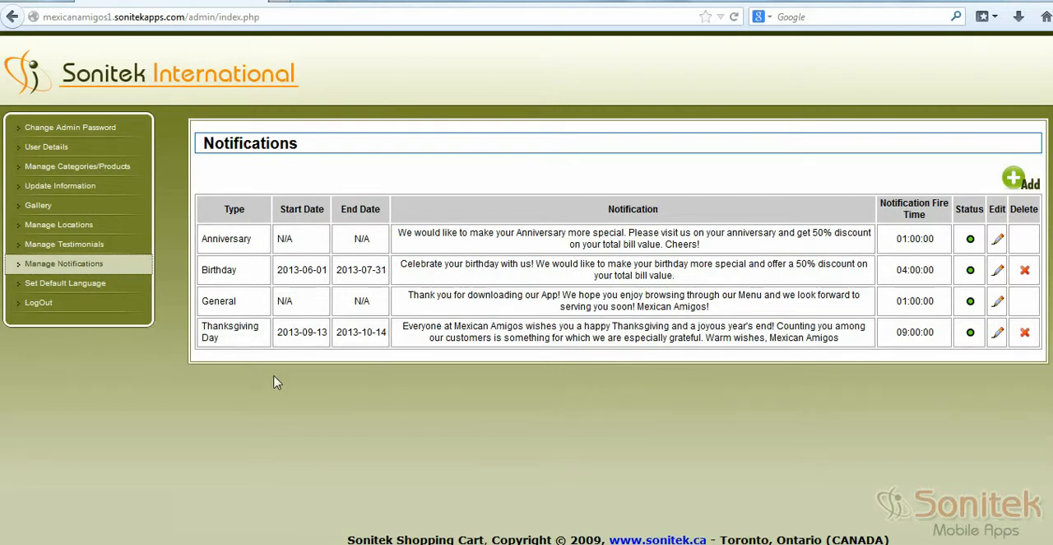
Step: Open the default language settings and examine the default status of Chinese, English and French
click(108, 284)
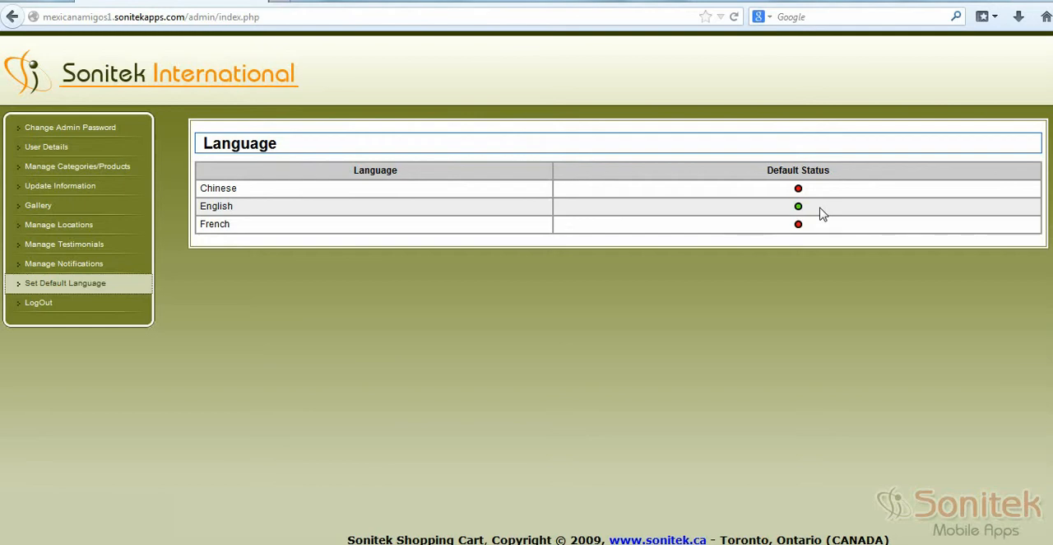
click(601, 394)
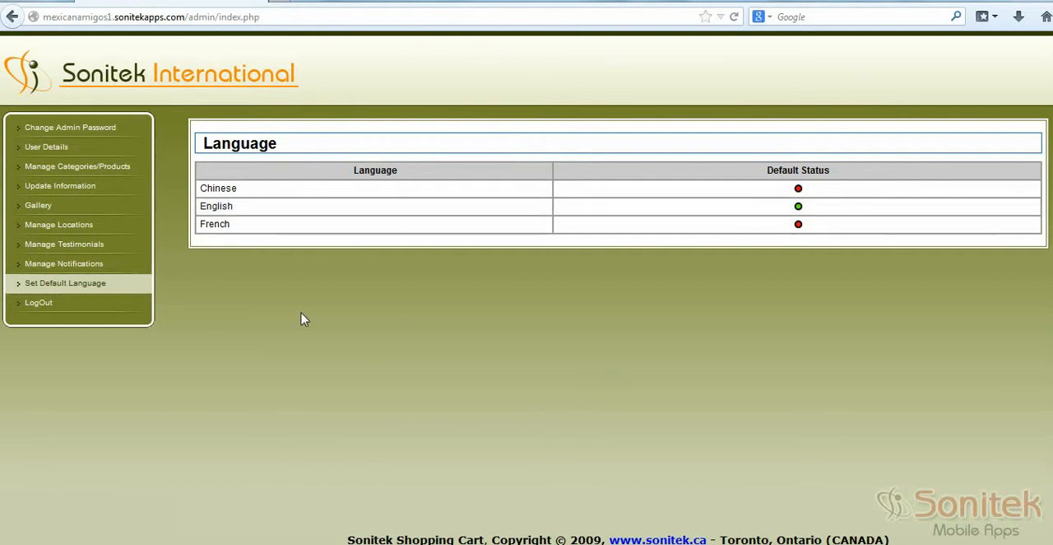